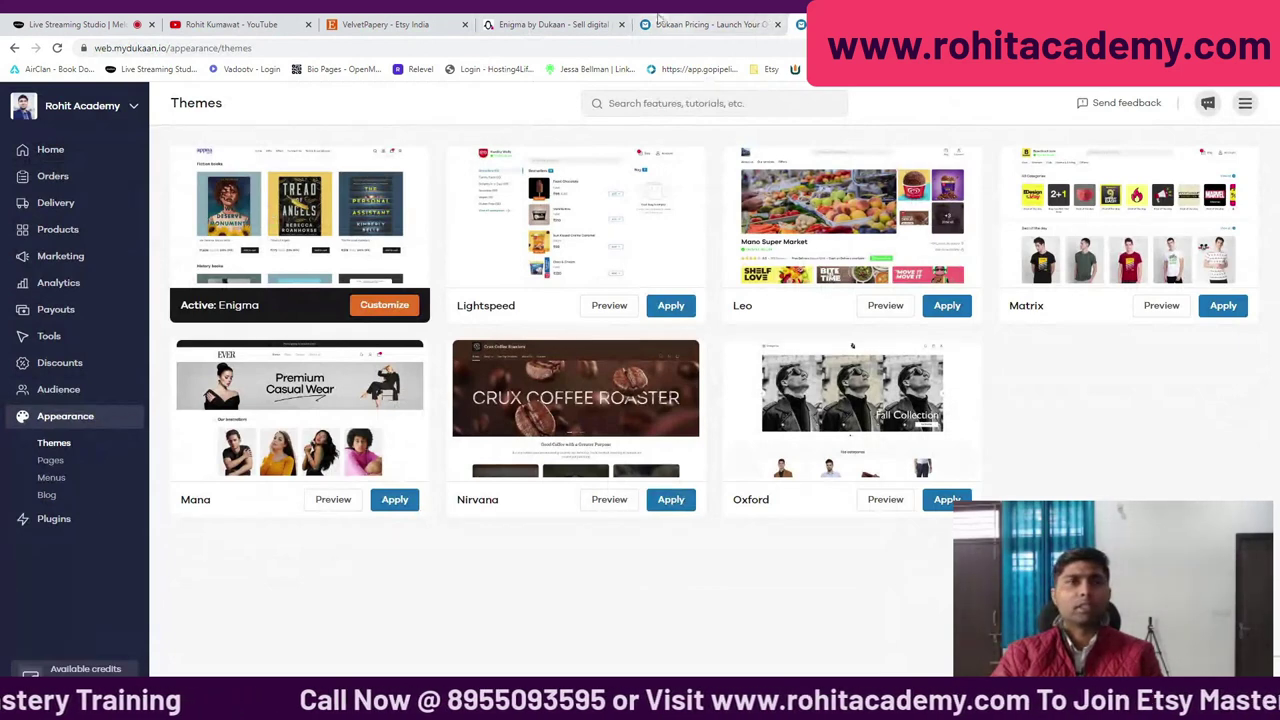
Switch to the Enigma demo store and look through its digital product listings.
click(562, 25)
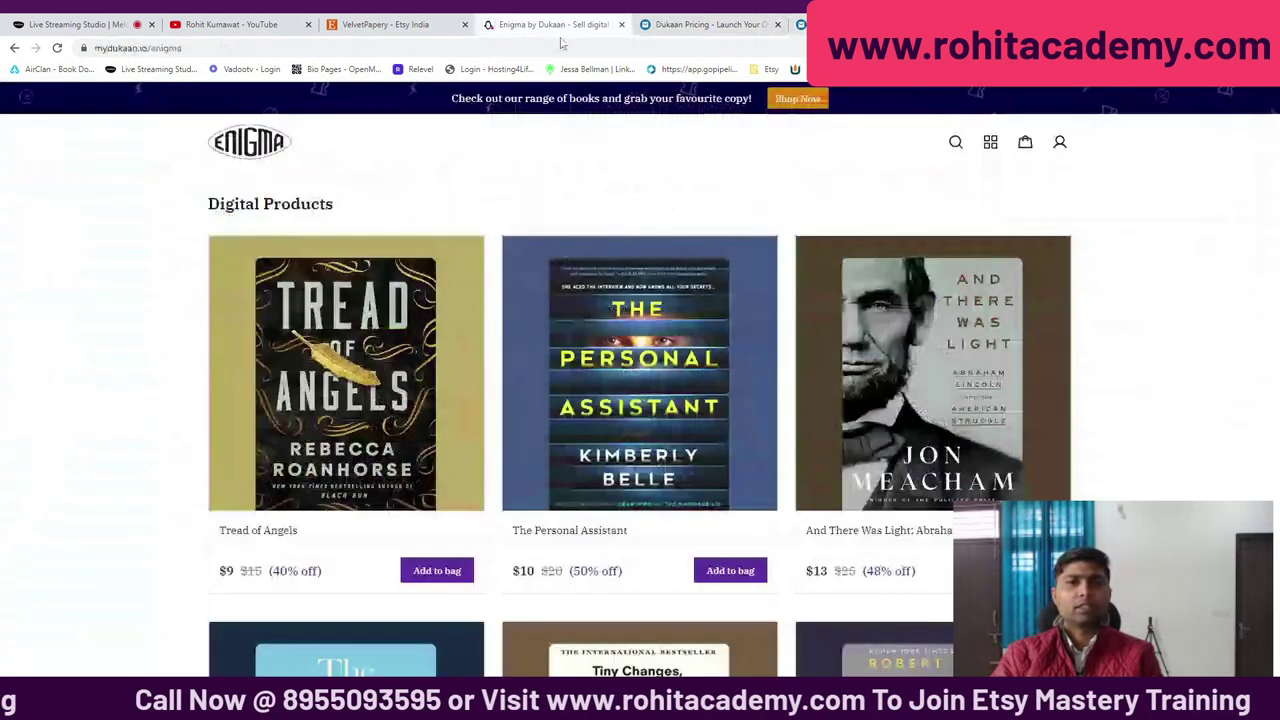
scroll(453, 240, down, 4)
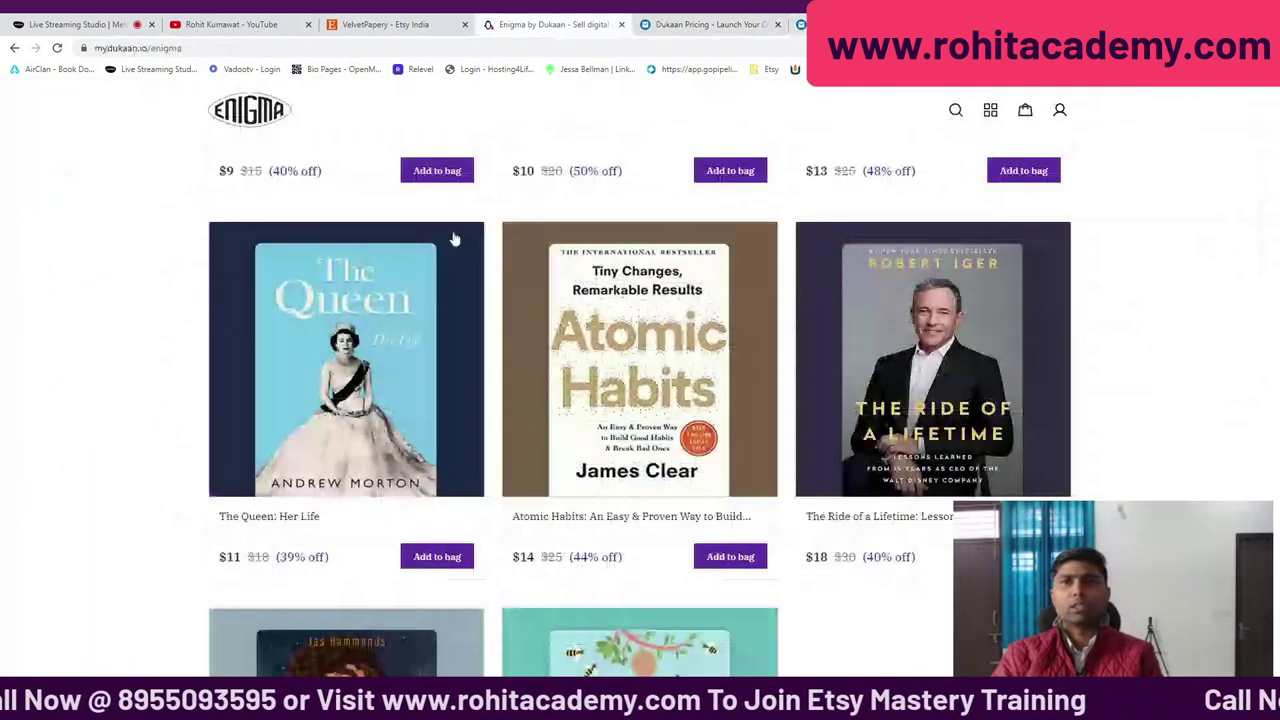
scroll(453, 240, down, 2)
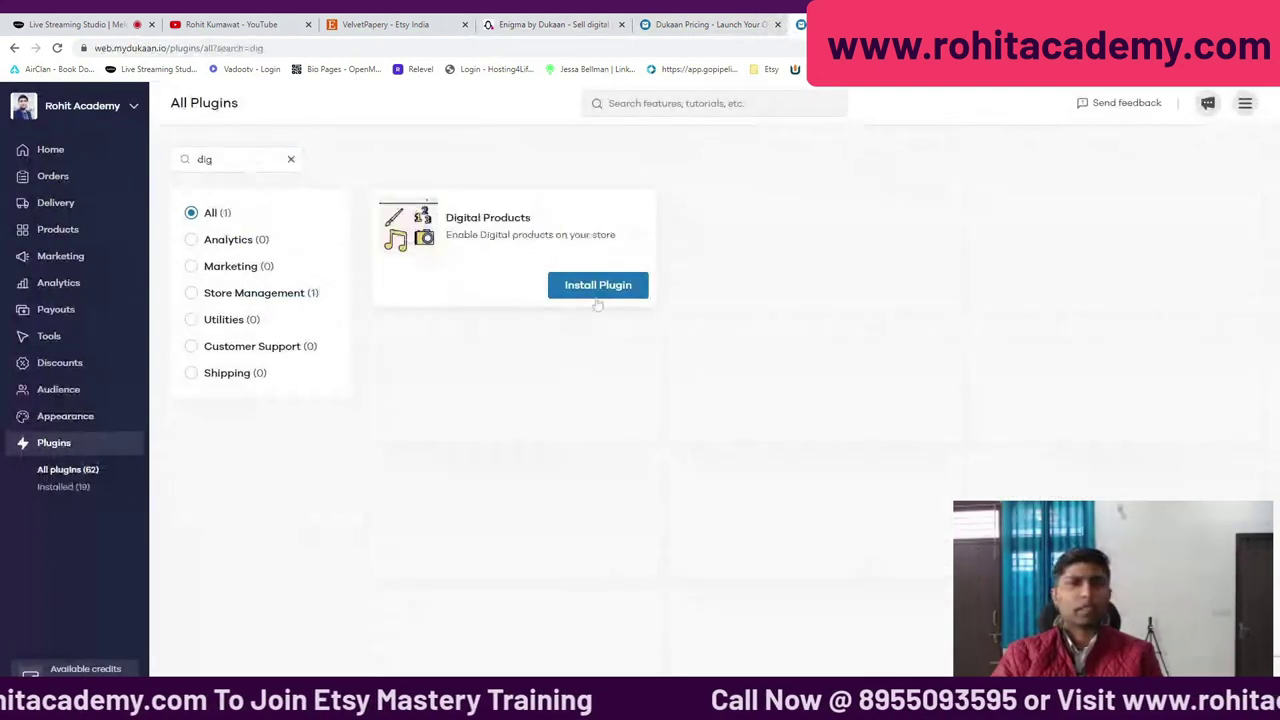
Install the Digital Products plugin on the store.
click(598, 286)
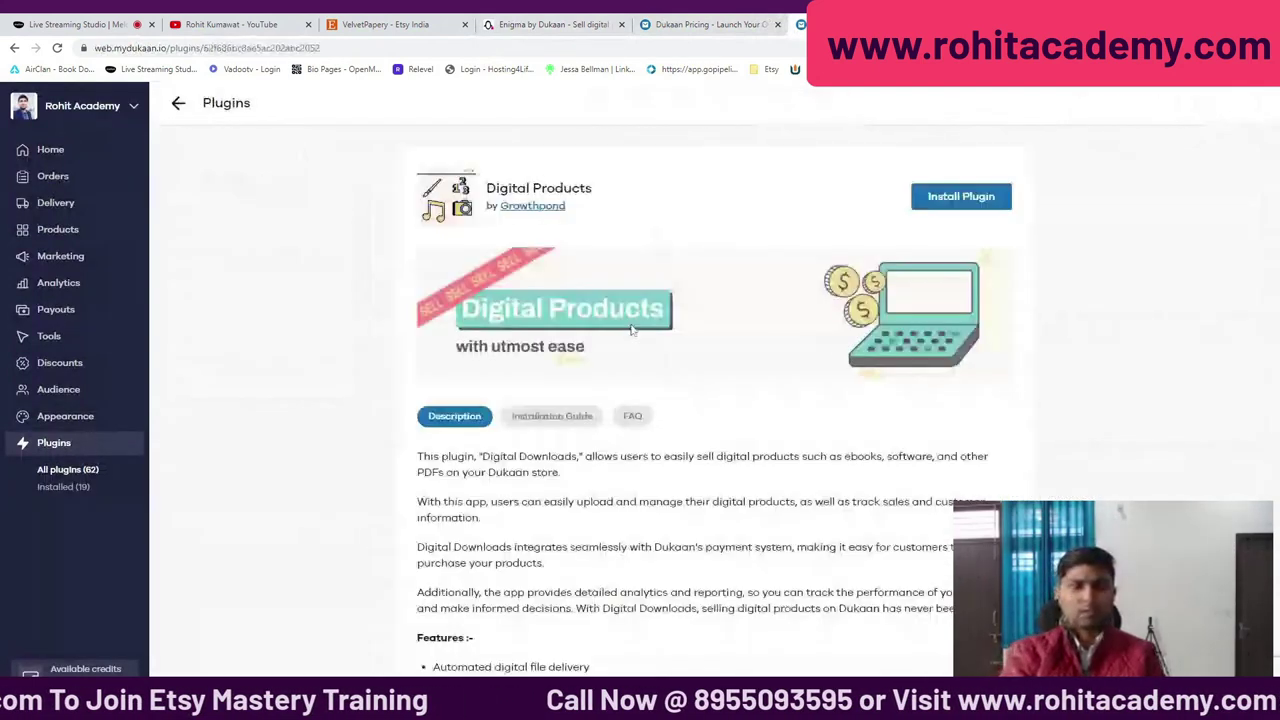
click(997, 204)
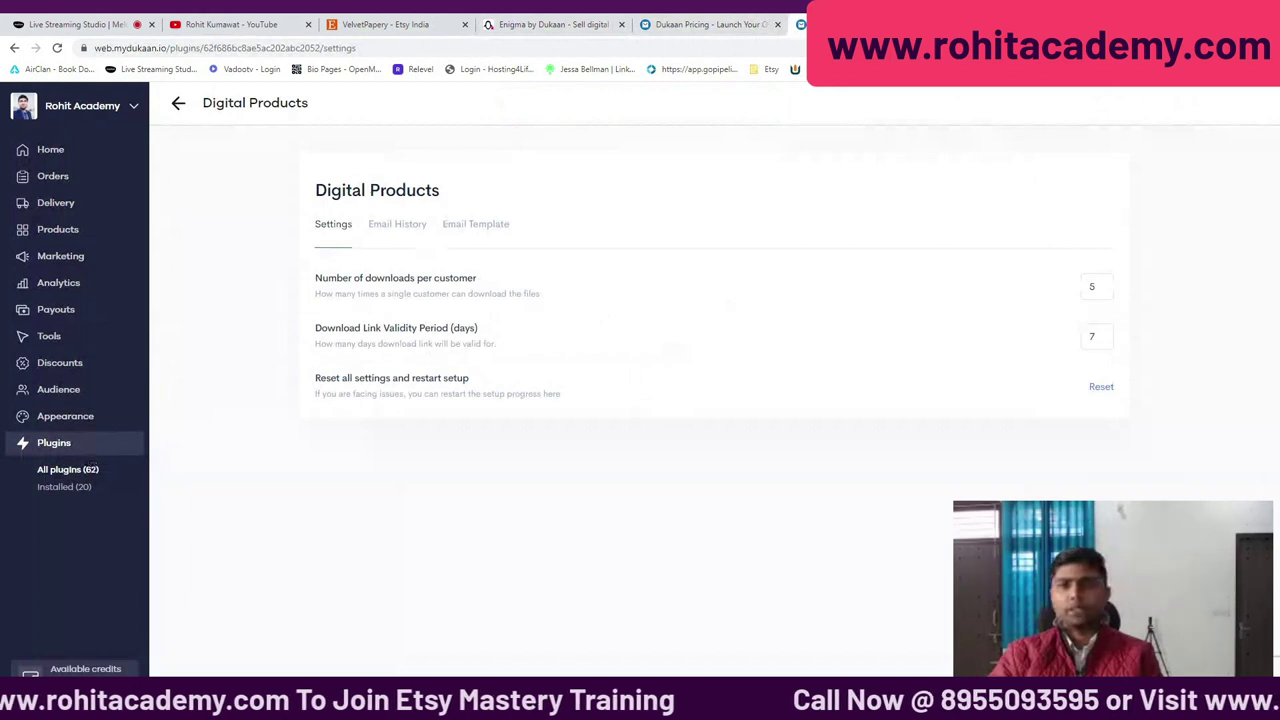
Review the plugin's settings for downloads per customer and link validity, and view its email history.
drag(315, 278, 489, 280)
click(453, 315)
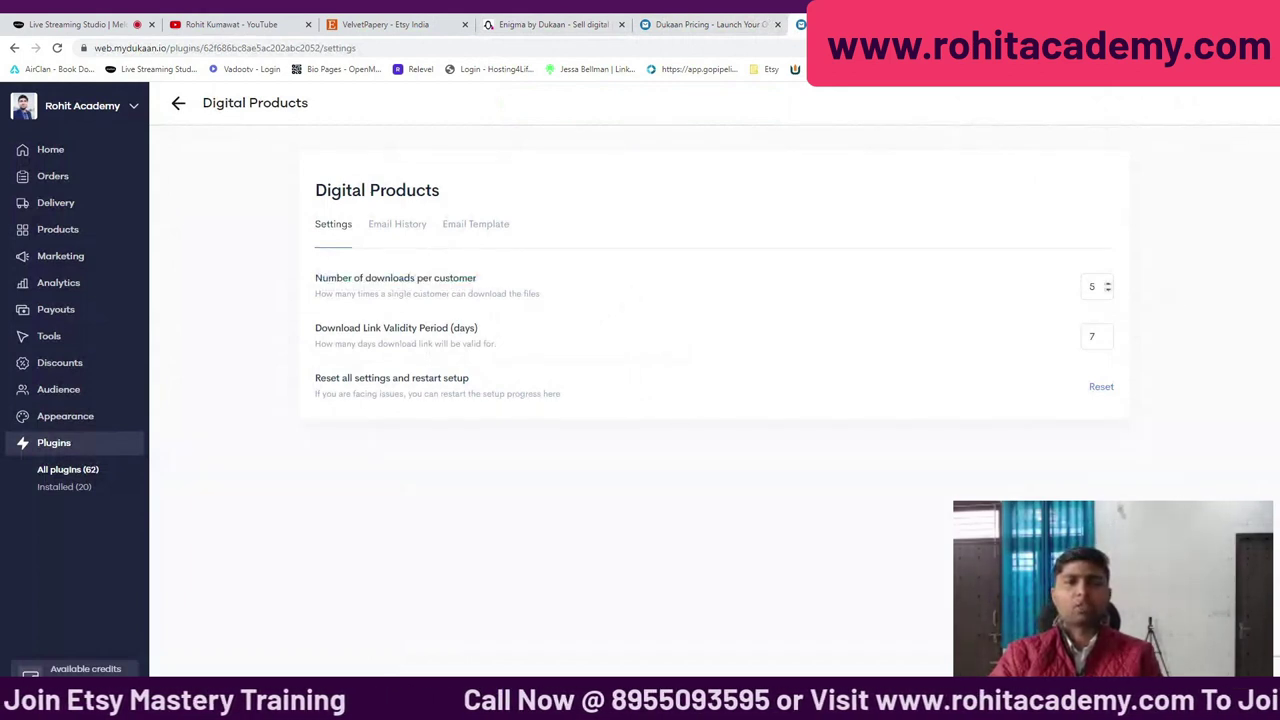
click(1110, 288)
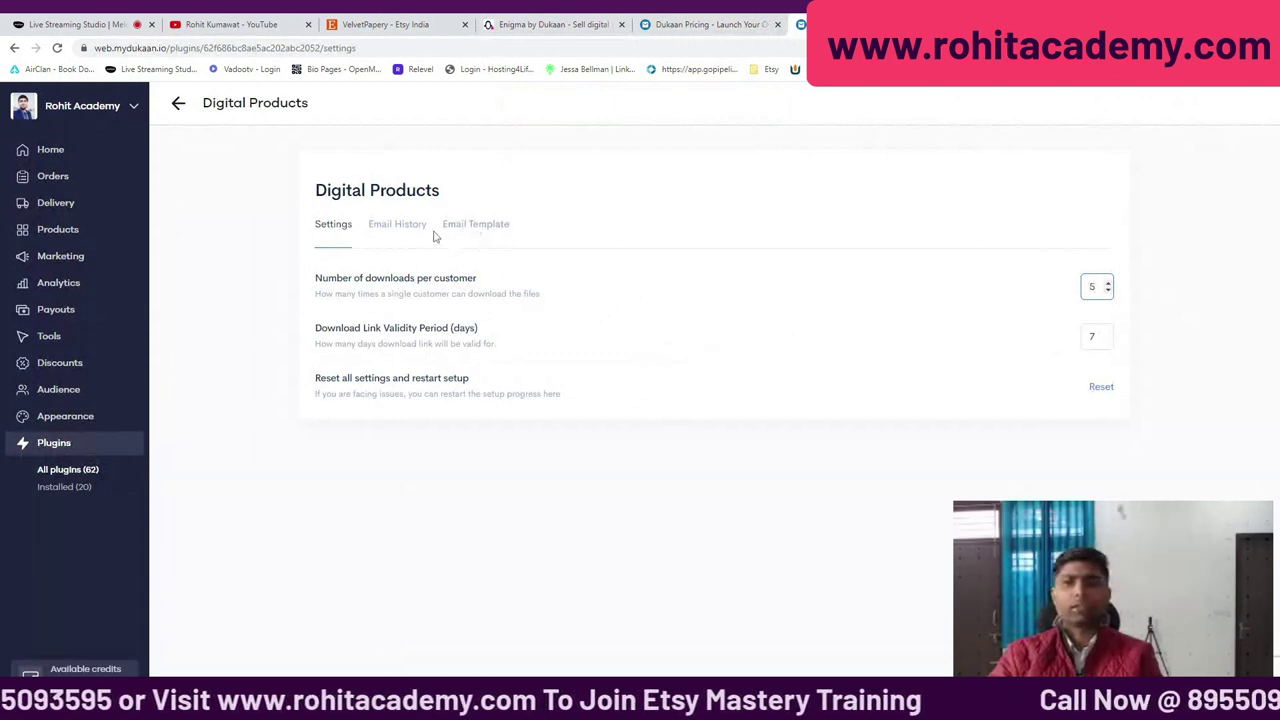
click(397, 224)
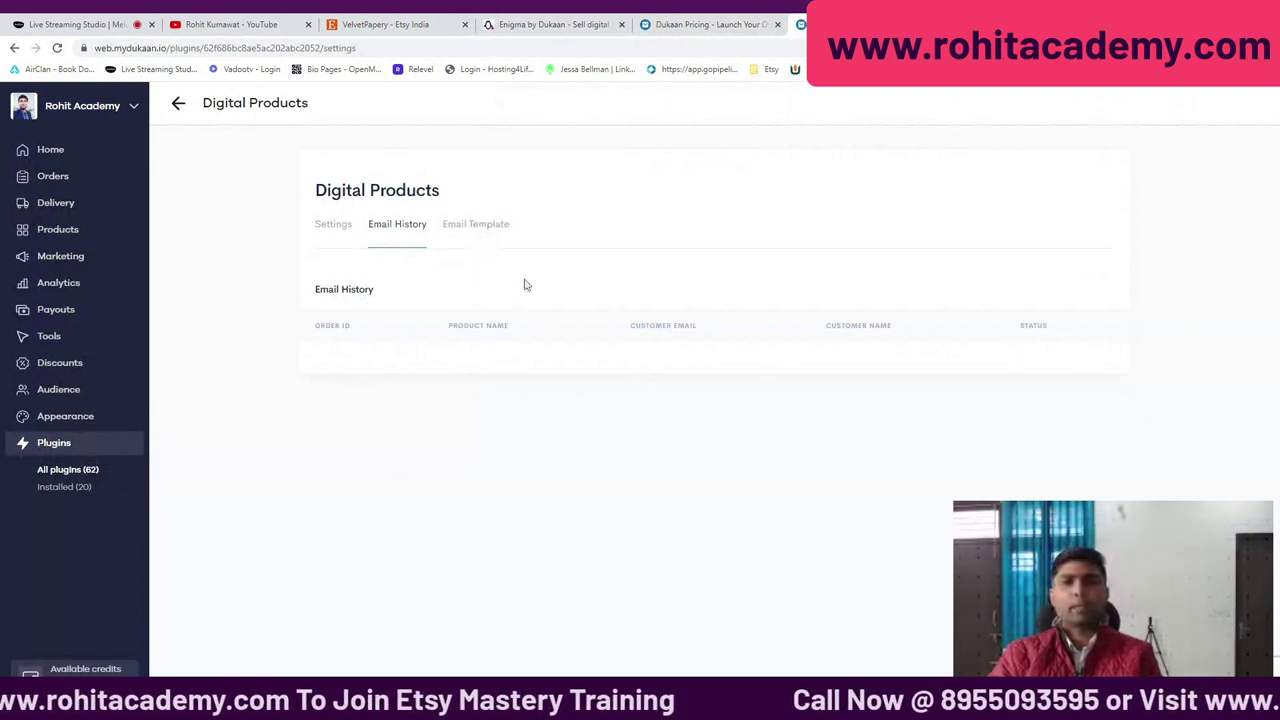
Open the plugin's email template and review its sender, subject and message layout.
click(483, 226)
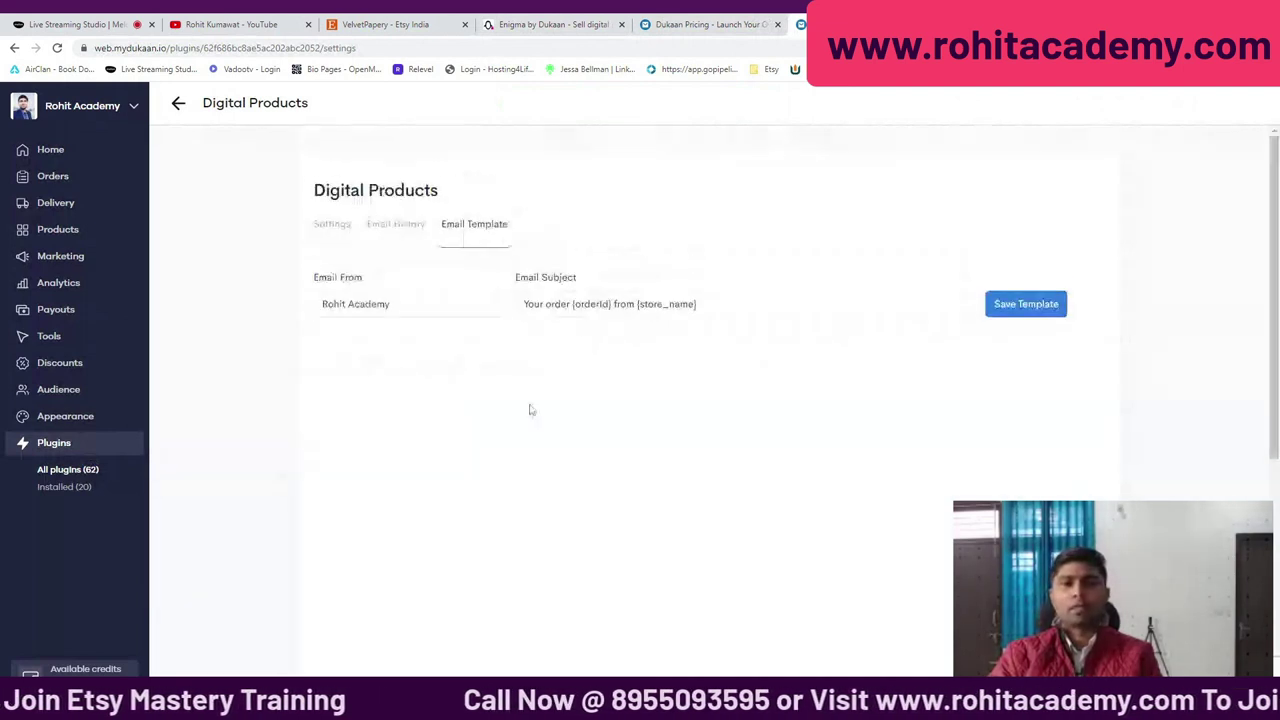
scroll(528, 380, down, 1)
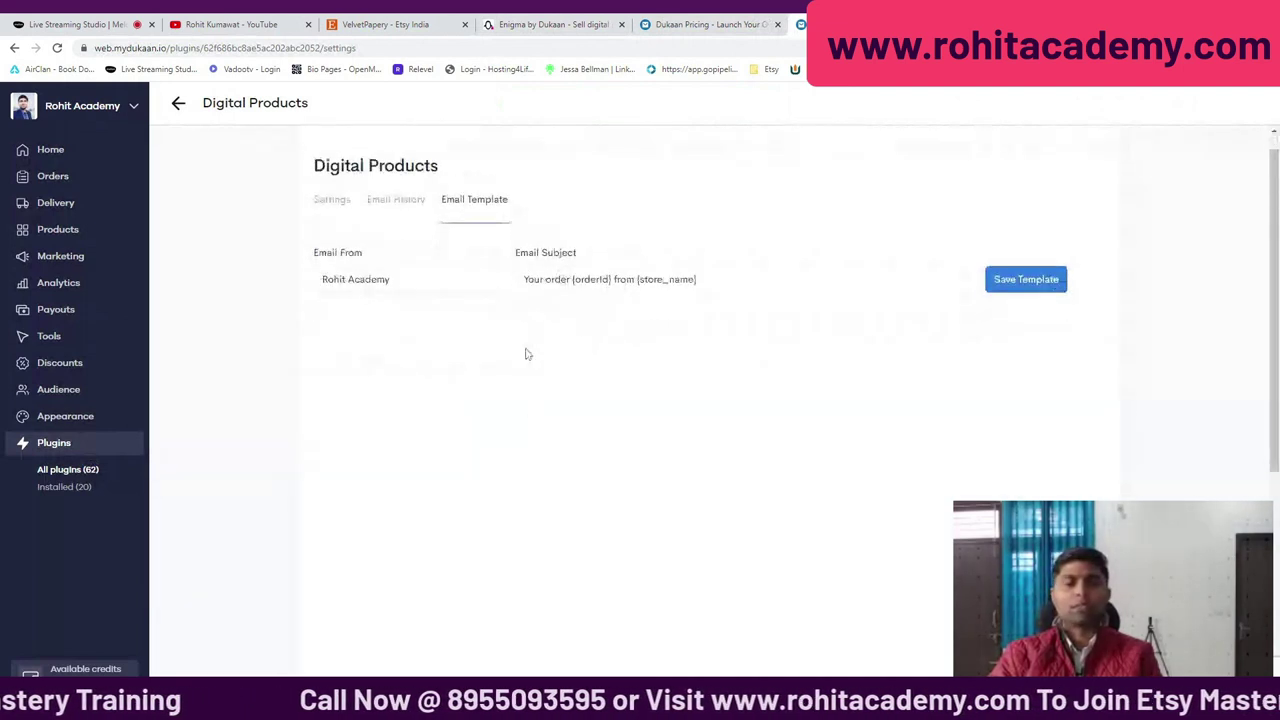
scroll(527, 354, up, 1)
scroll(527, 354, up, 1)
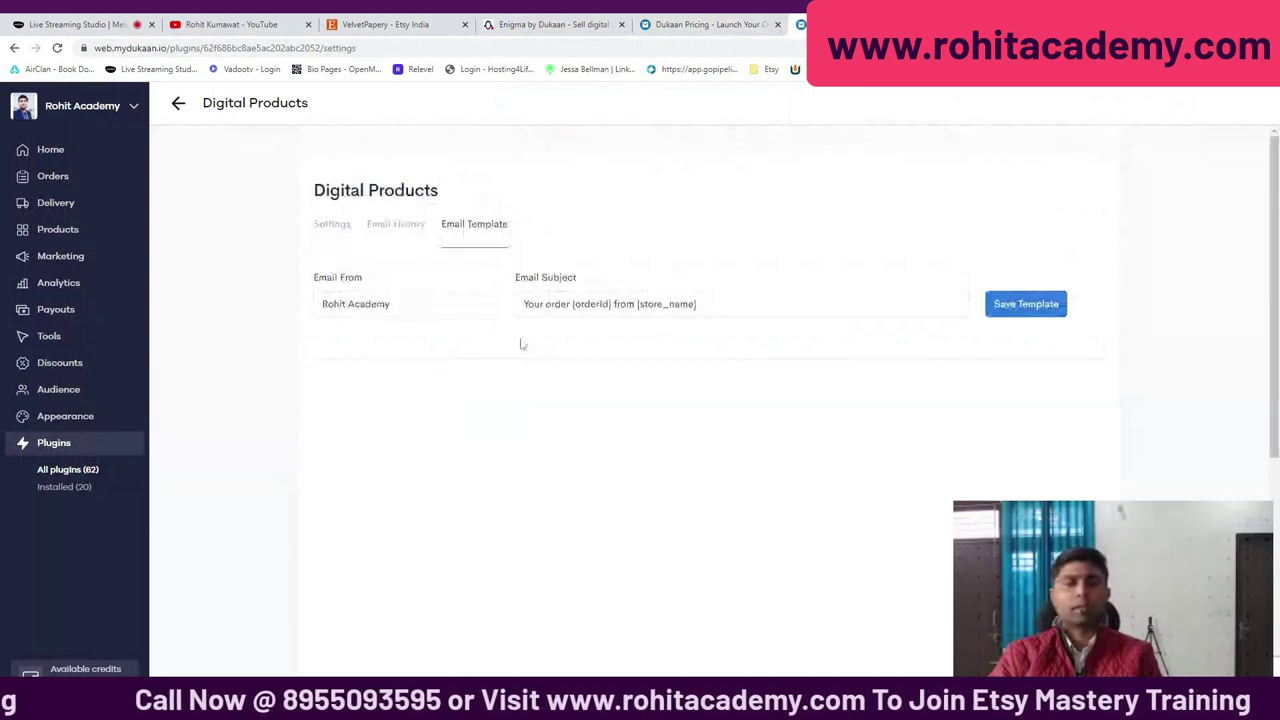
scroll(520, 340, down, 3)
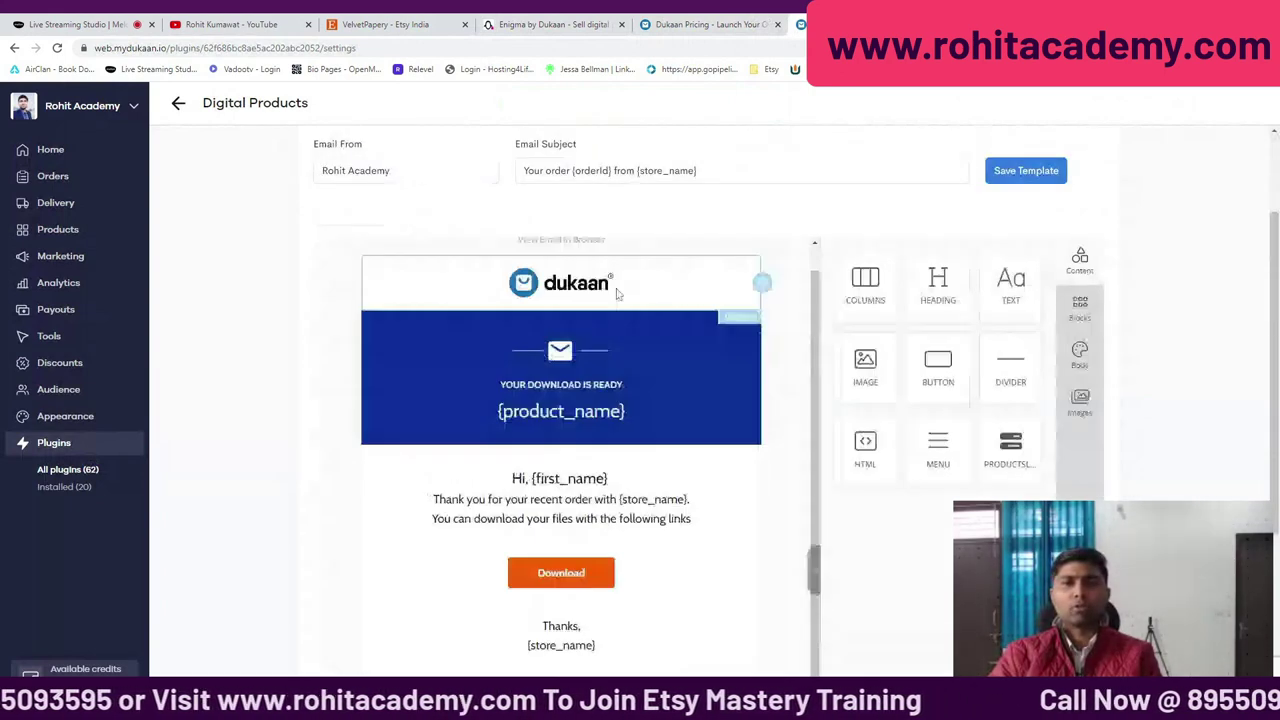
scroll(740, 441, down, 1)
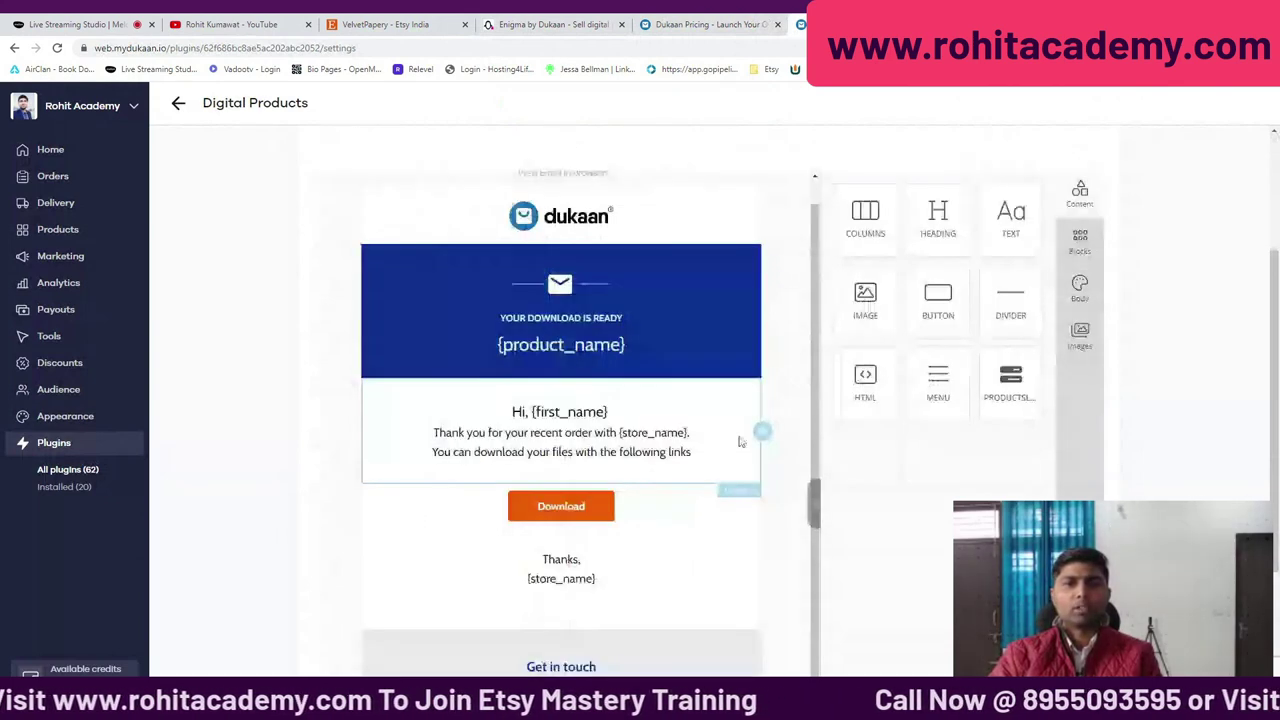
Inspect the properties of the template's greeting text, envelope image and Download button, and review the rest of the message.
click(740, 500)
scroll(740, 500, down, 2)
scroll(563, 313, up, 1)
click(563, 313)
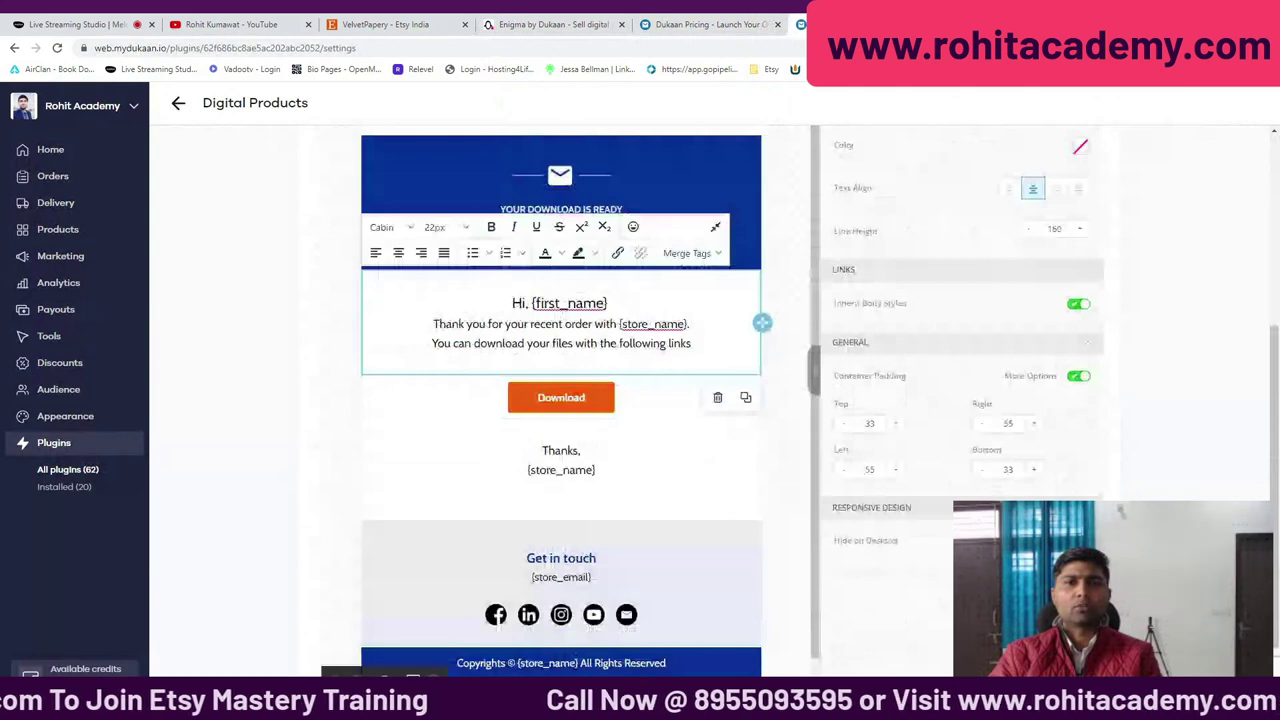
click(638, 159)
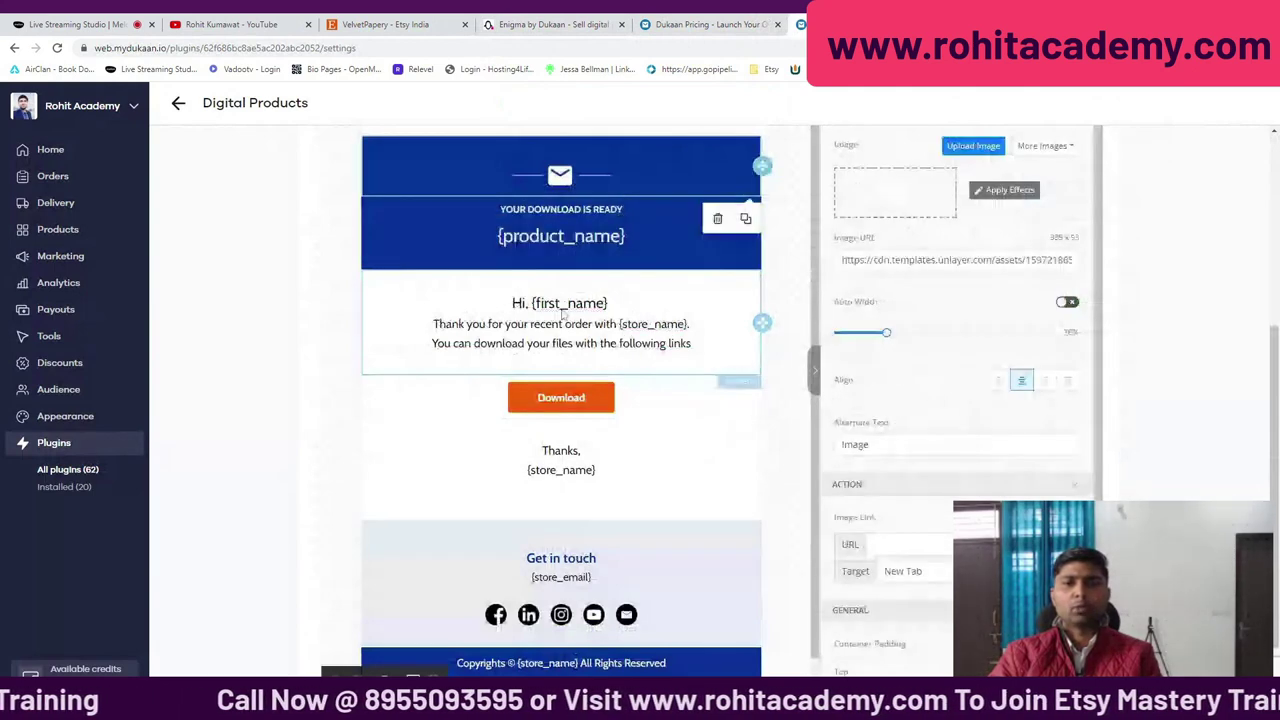
click(561, 397)
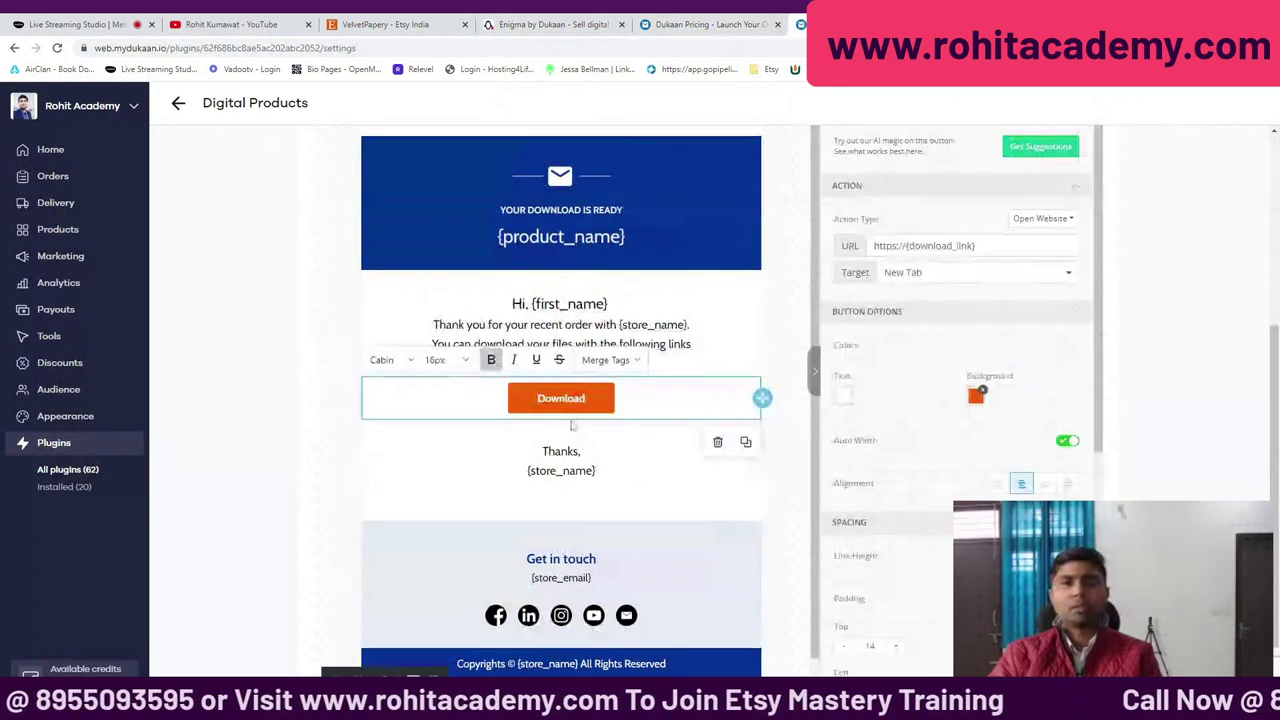
scroll(571, 425, up, 3)
scroll(560, 357, down, 3)
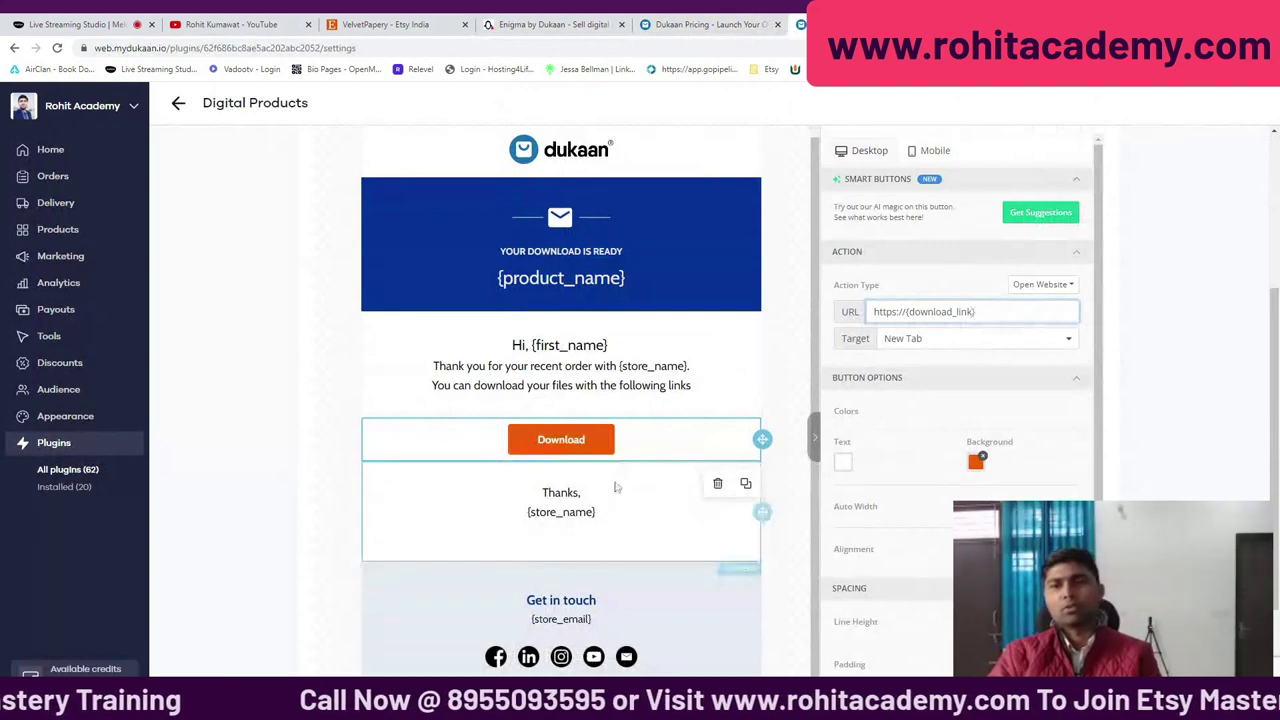
scroll(616, 487, down, 1)
scroll(616, 487, down, 1)
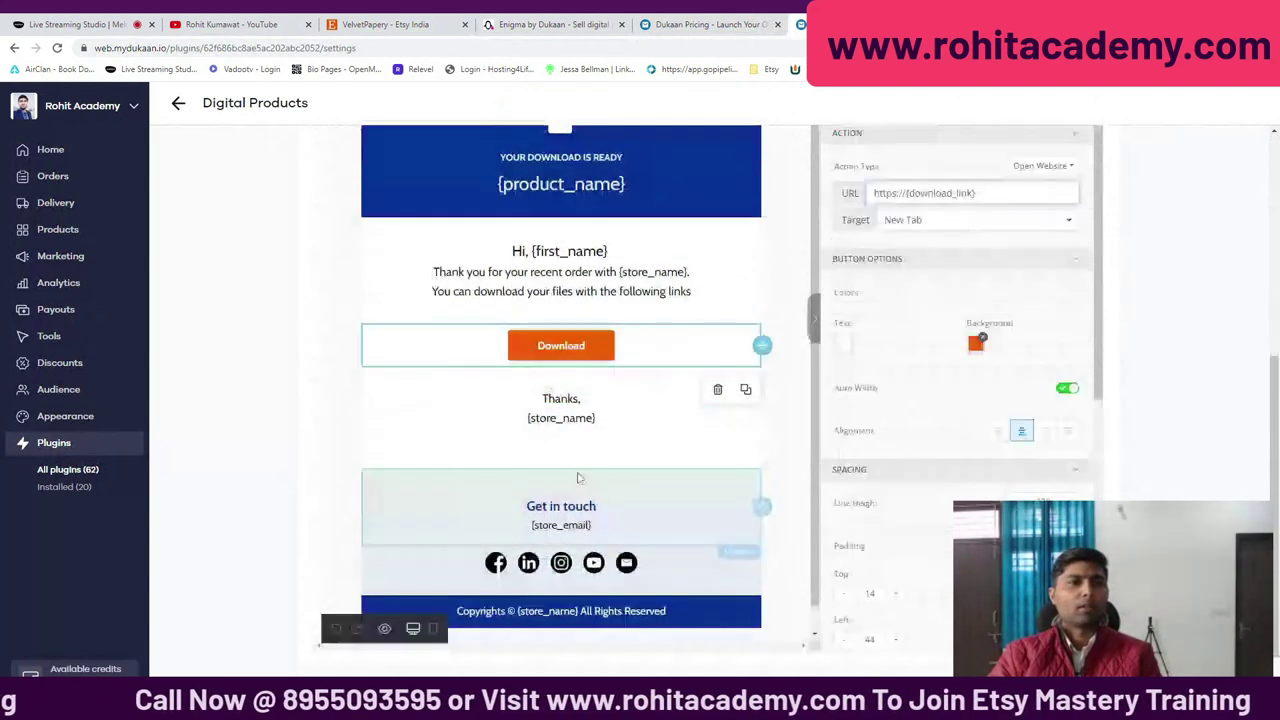
Open a blank new-product form from the catalogue and examine its sections from product information to SEO.
click(57, 229)
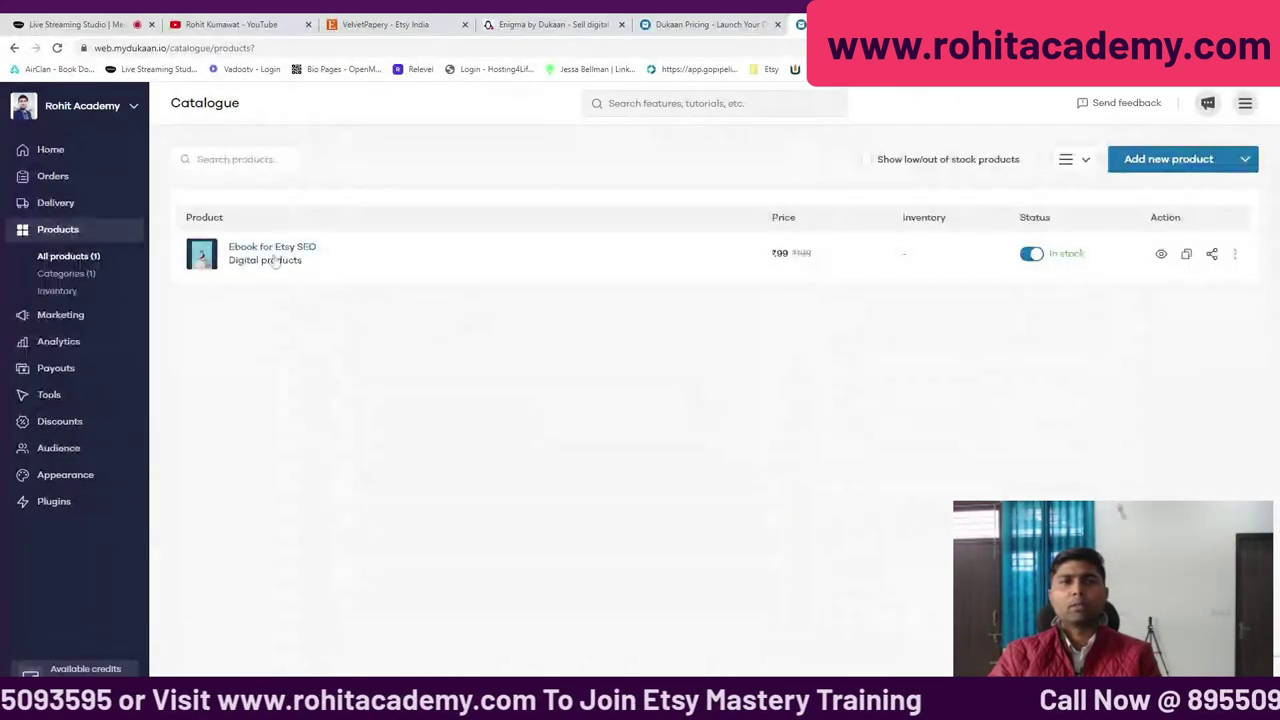
click(1207, 164)
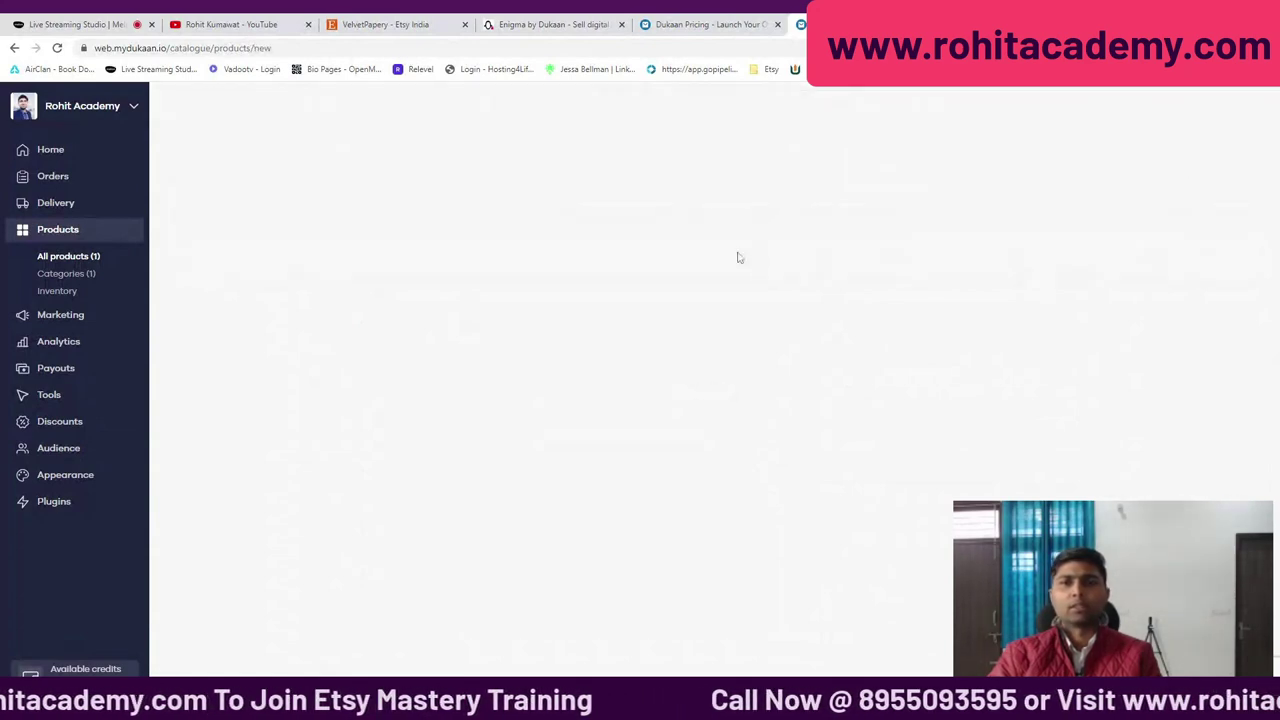
scroll(657, 265, down, 1)
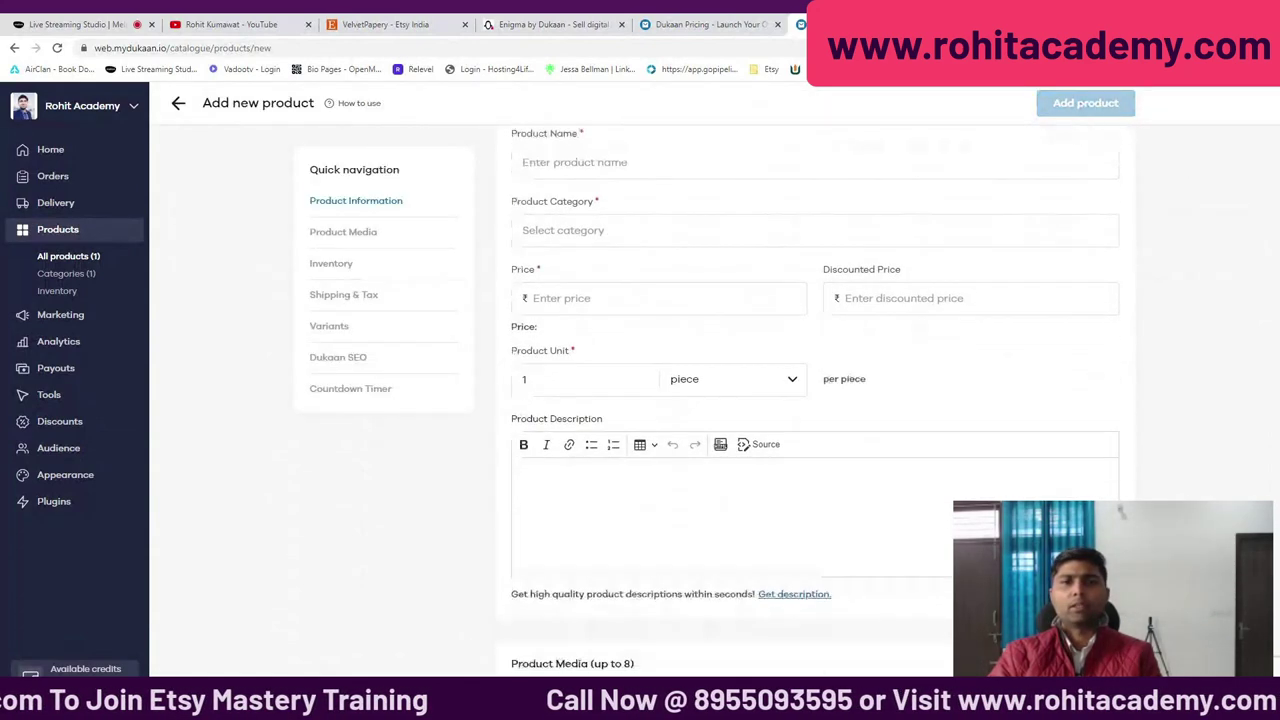
scroll(815, 400, down, 10)
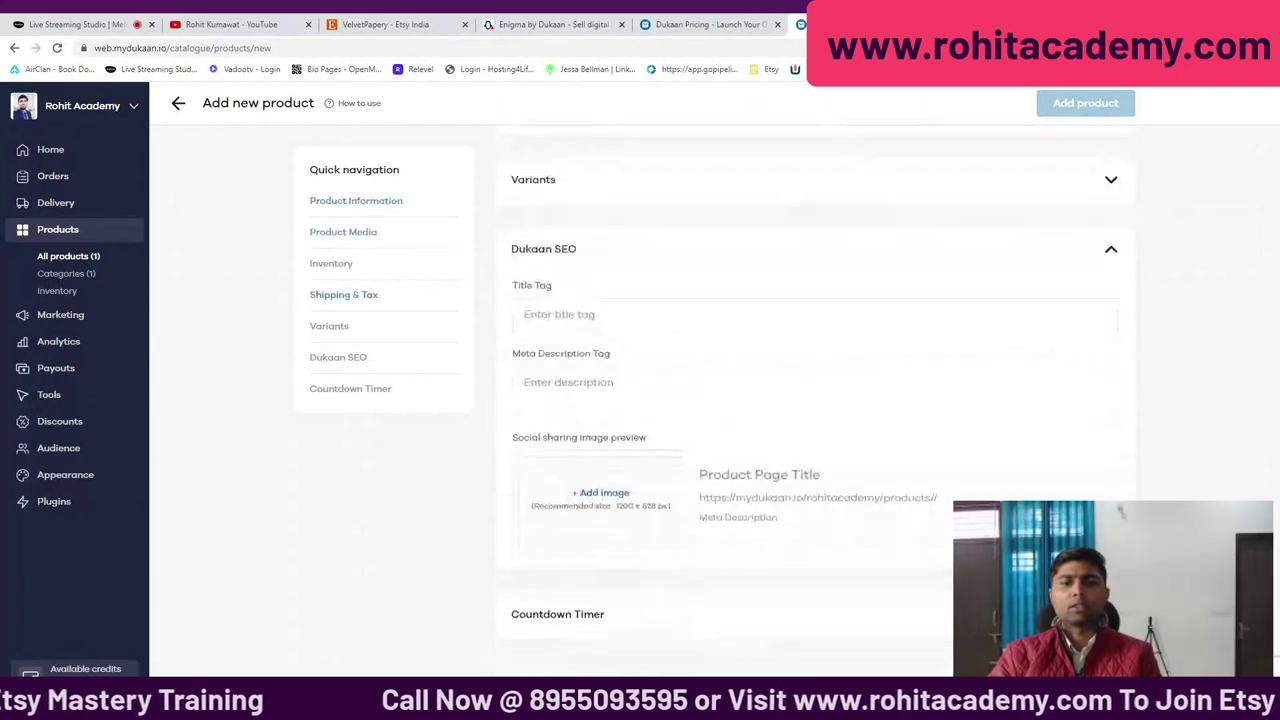
scroll(815, 400, up, 10)
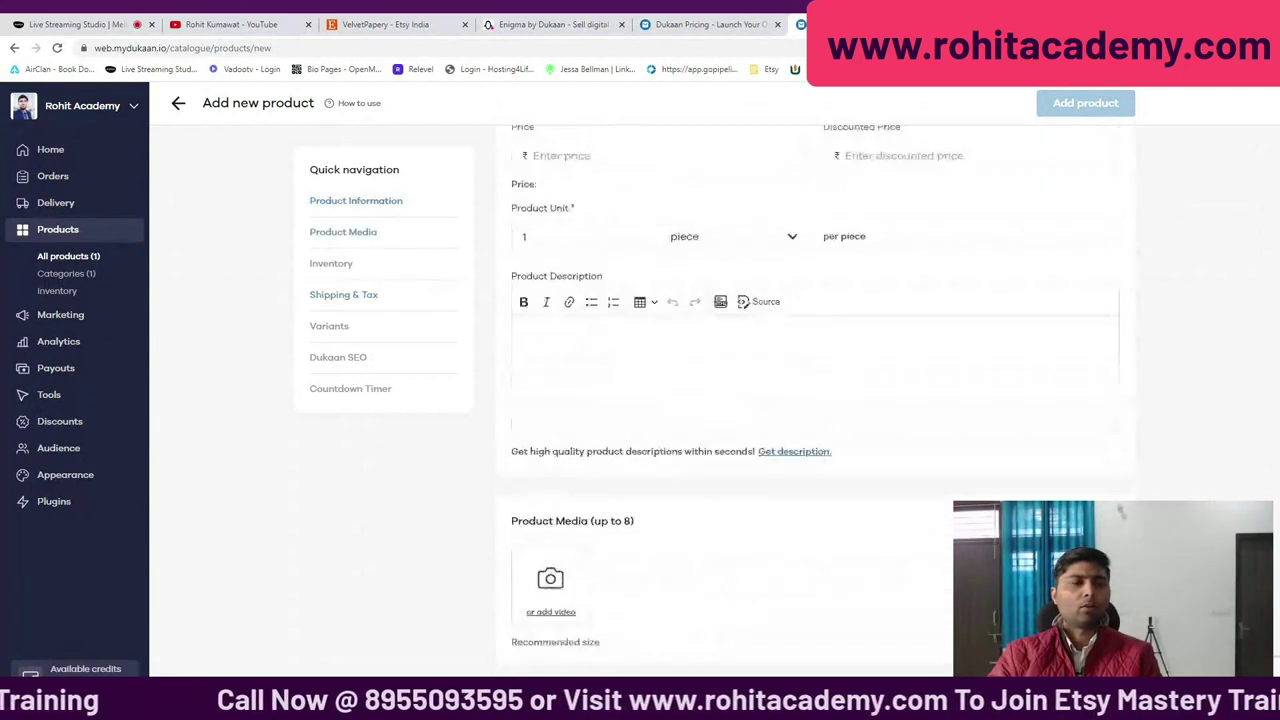
Open the attributes in the store settings and check the available actions for the "Upload file for Digital Delivery" attribute.
click(75, 258)
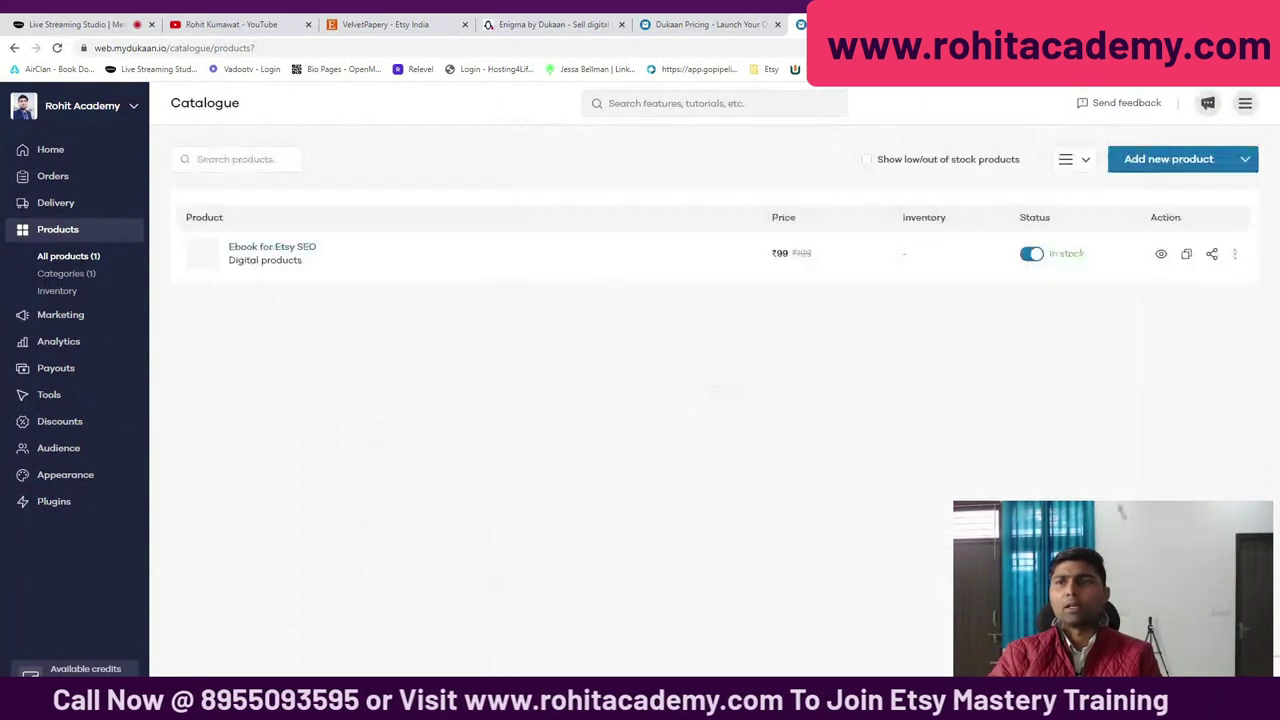
click(1243, 104)
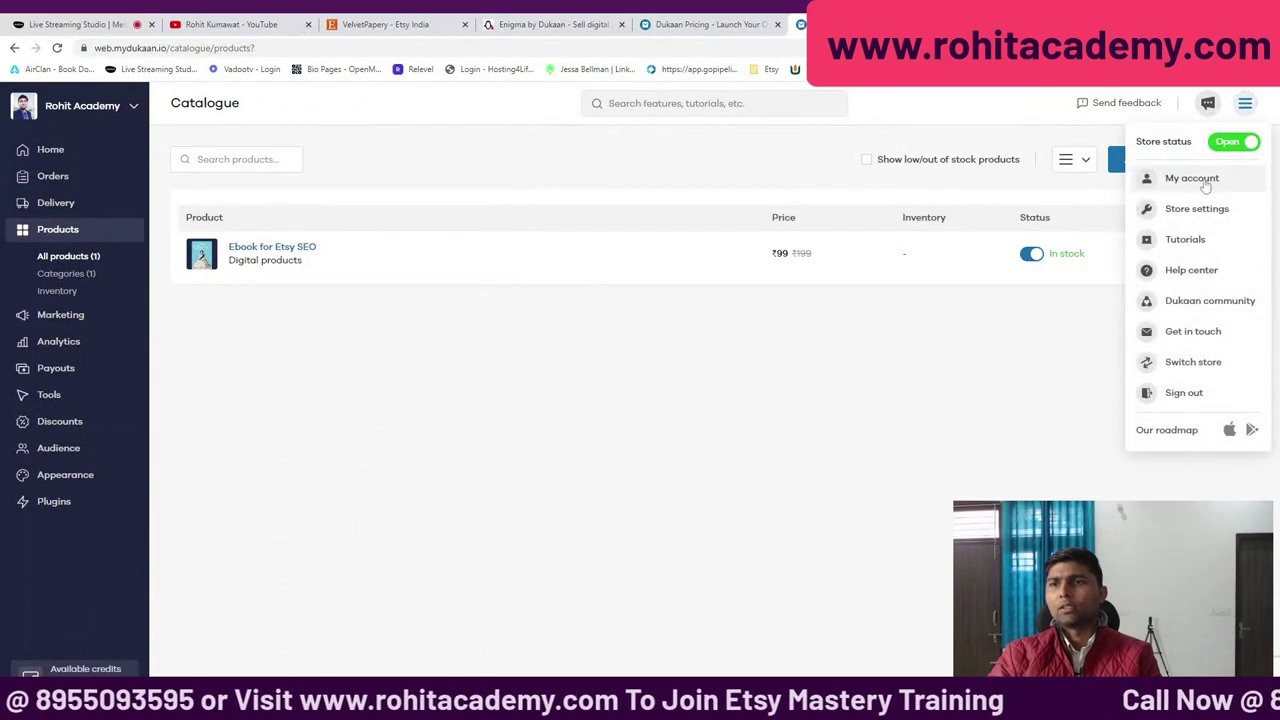
click(1206, 209)
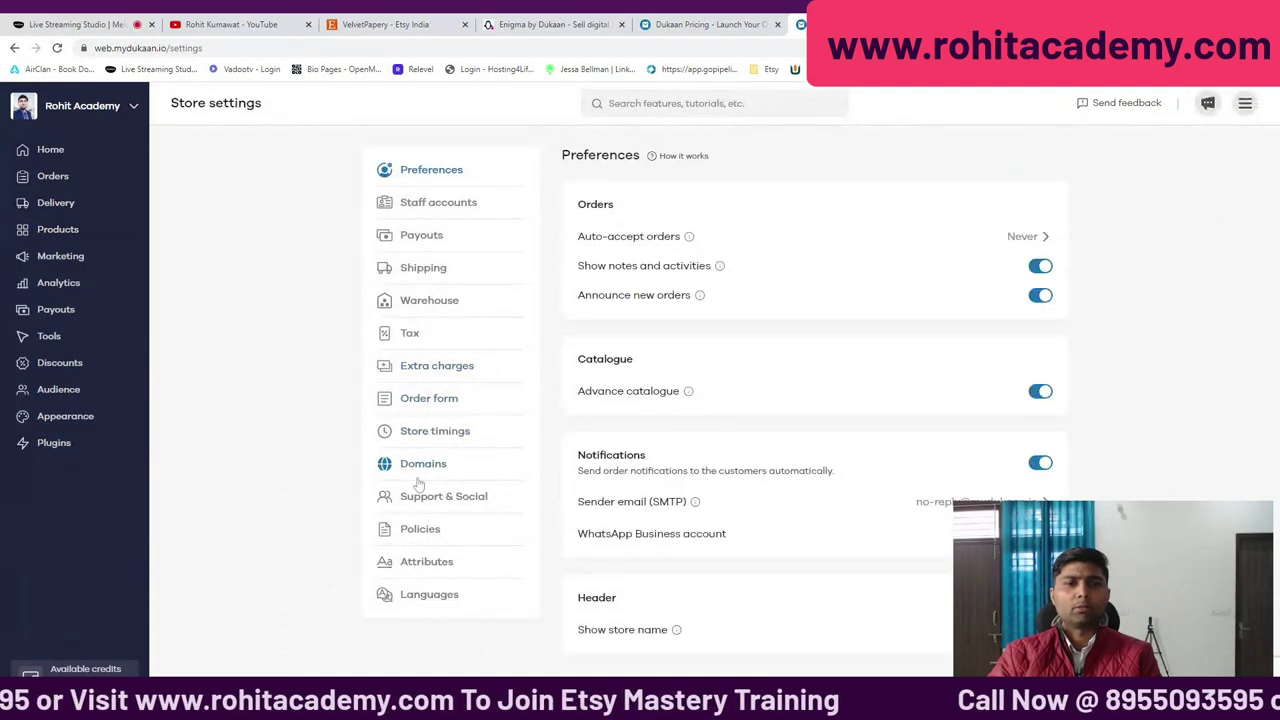
click(418, 563)
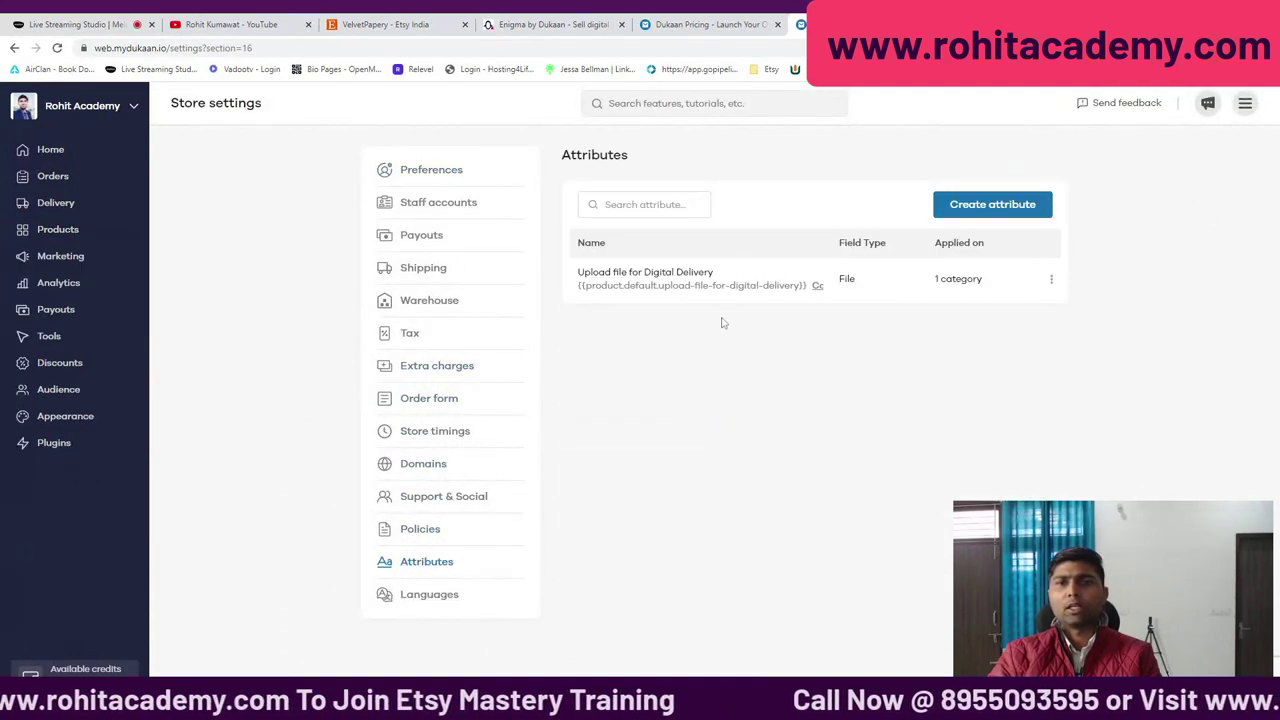
click(1051, 280)
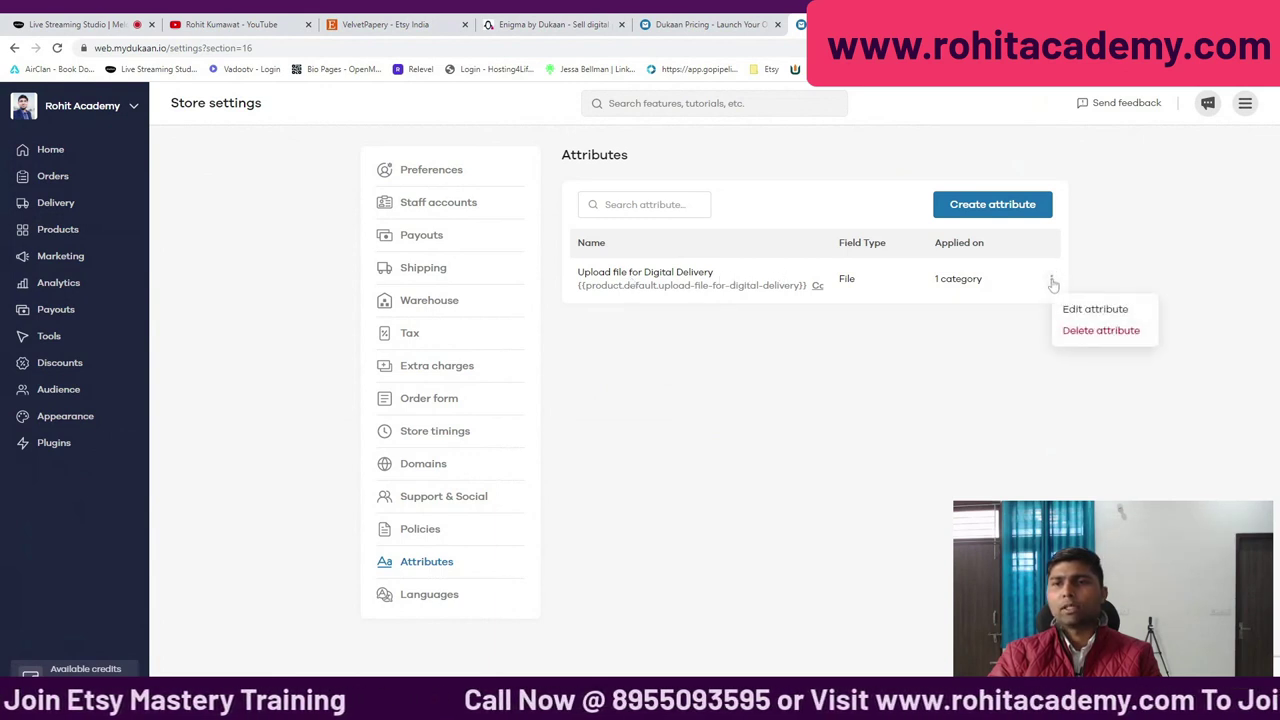
click(850, 331)
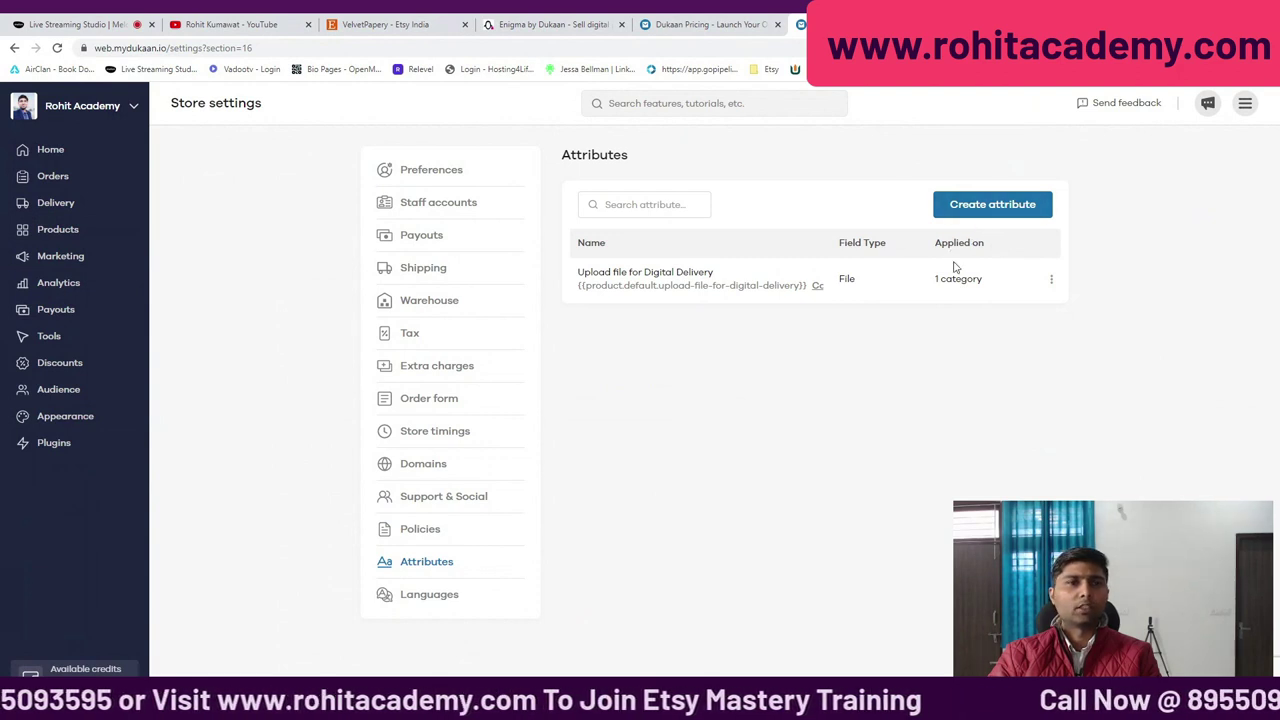
Return to the catalogue, view the new-product form and check the store's product categories.
click(58, 229)
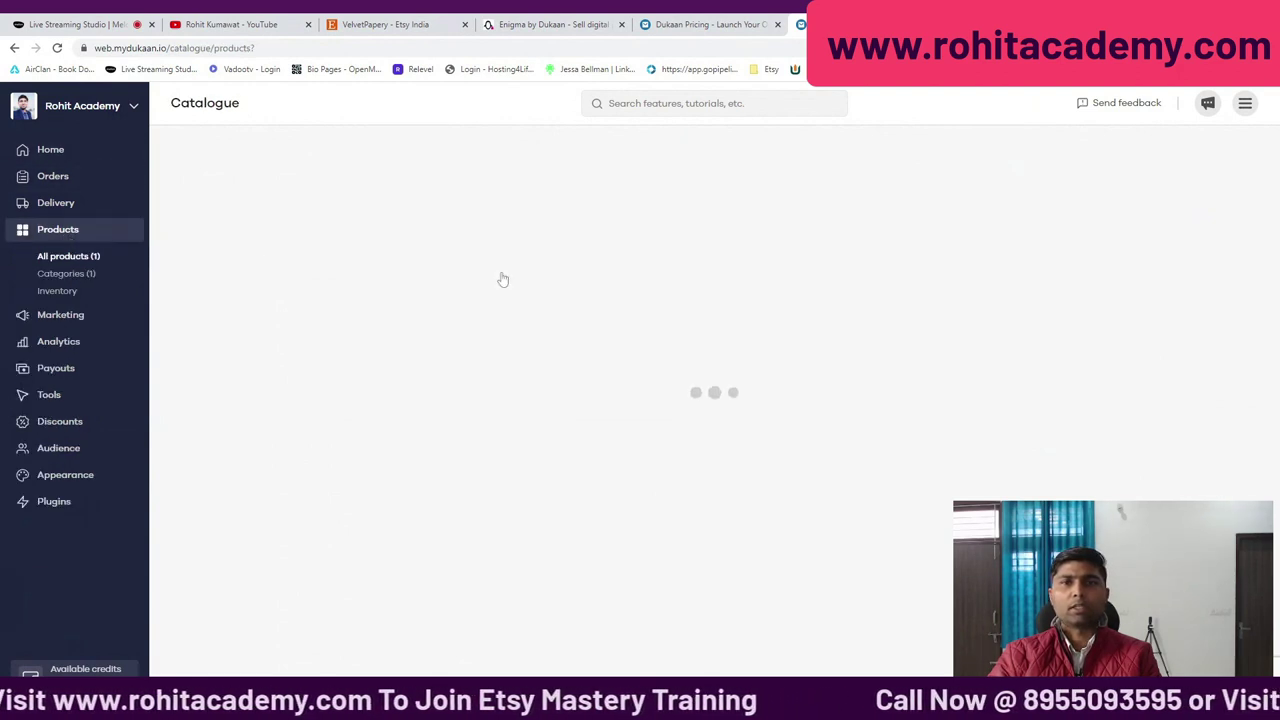
click(1166, 164)
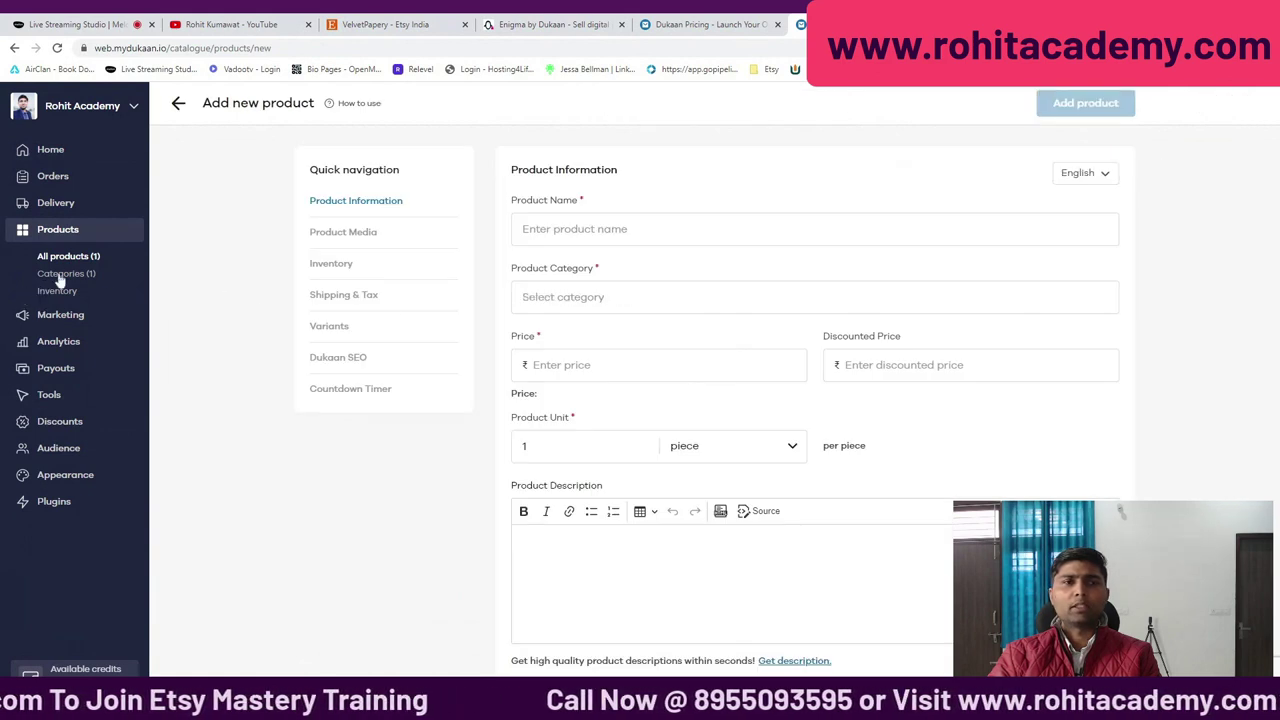
click(77, 275)
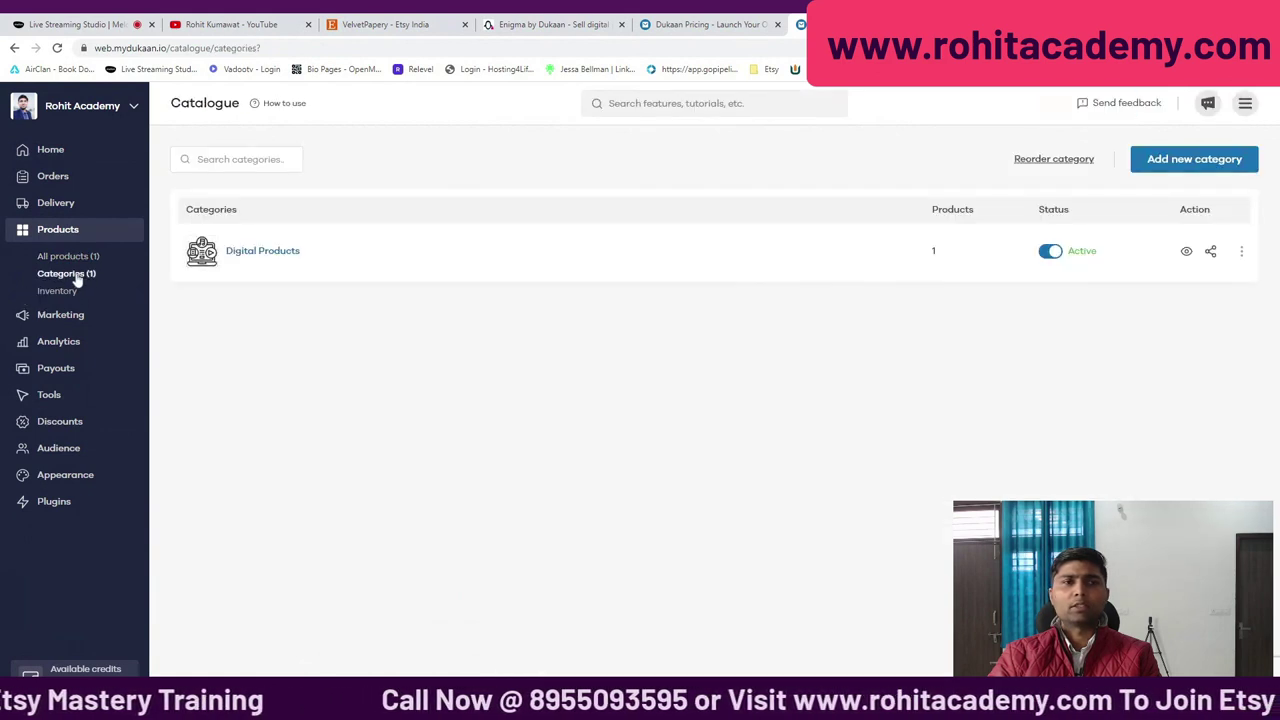
Start a new product in the Digital Products category and view the available files for its "Upload file for Digital Delivery" attribute.
click(88, 258)
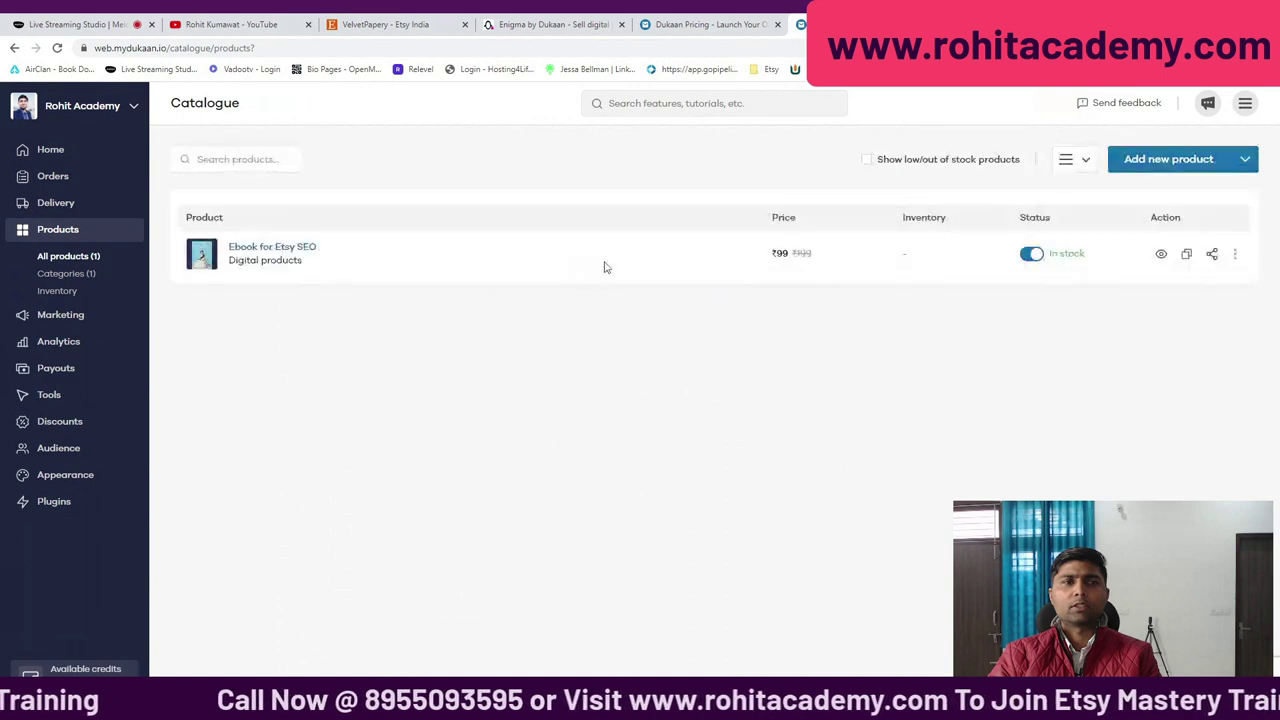
click(1158, 161)
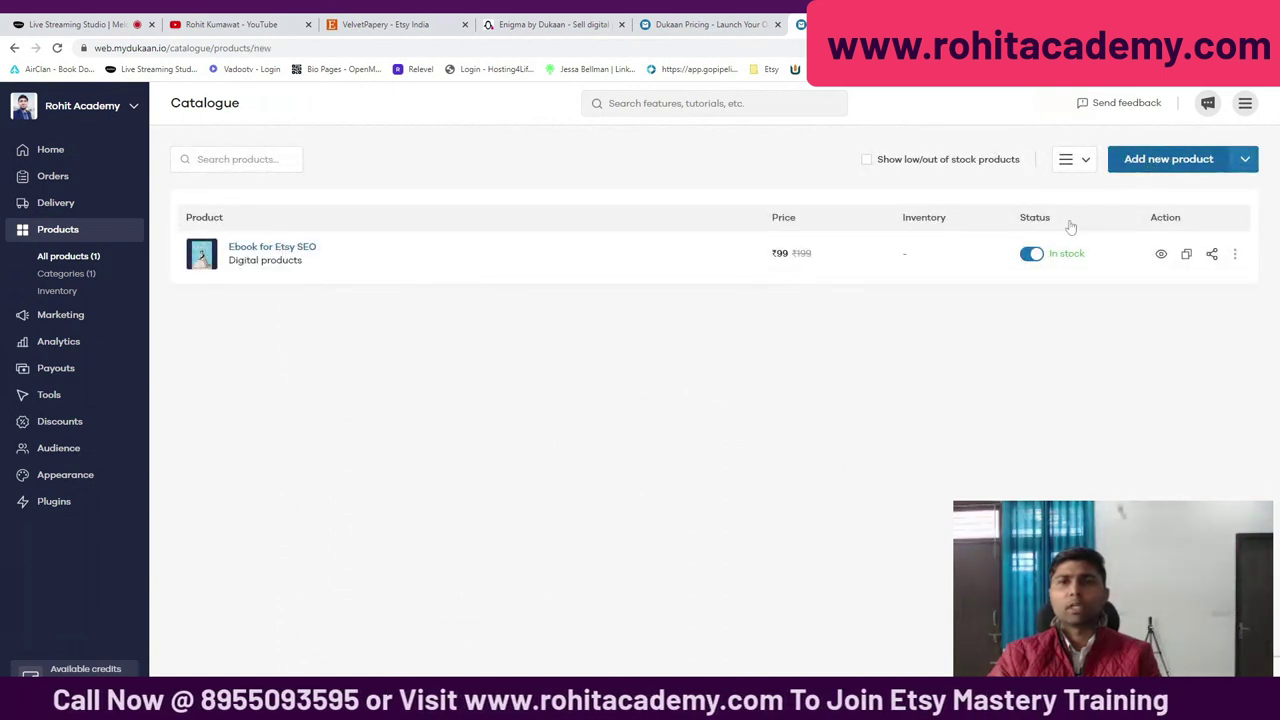
click(655, 300)
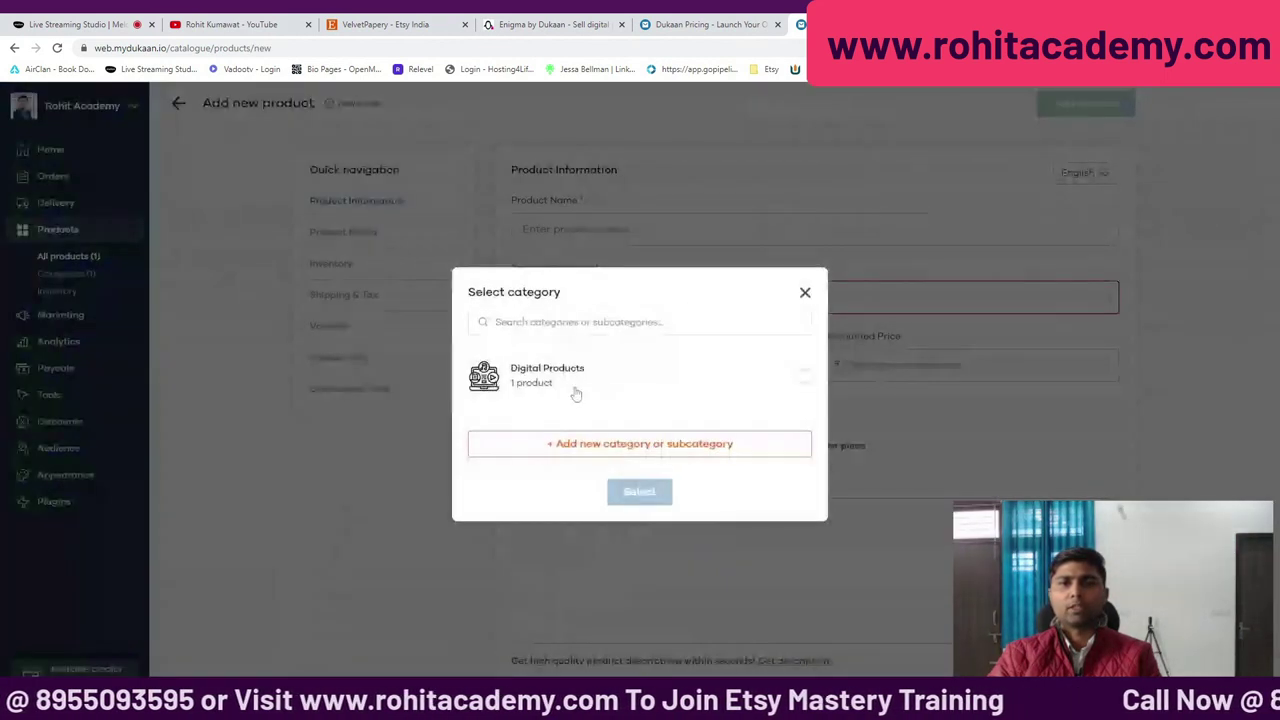
click(577, 390)
click(638, 493)
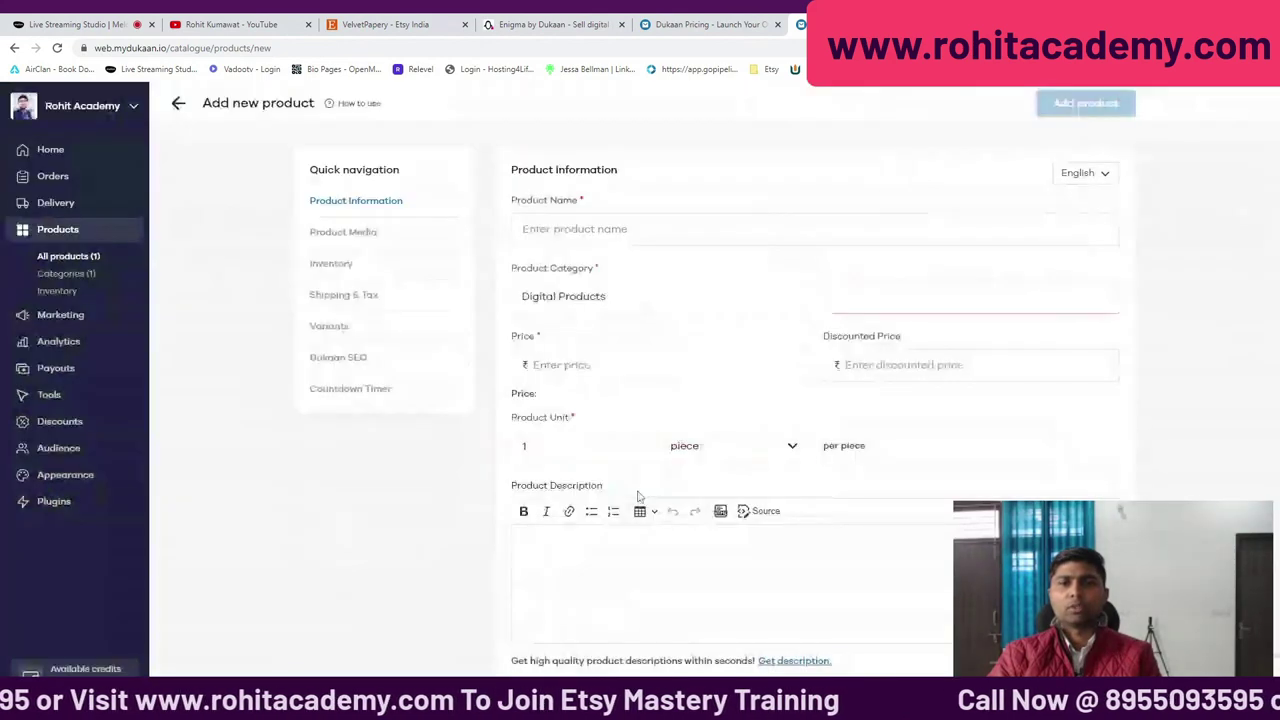
scroll(638, 496, down, 10)
click(620, 570)
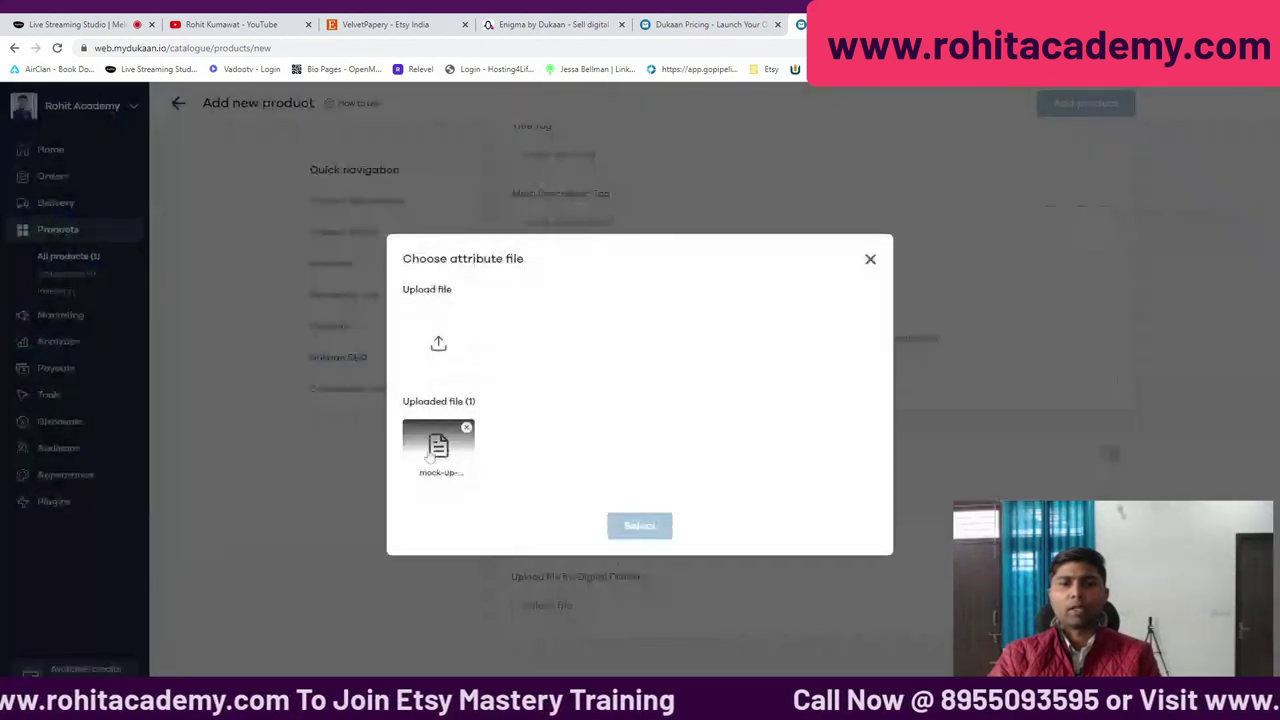
click(870, 259)
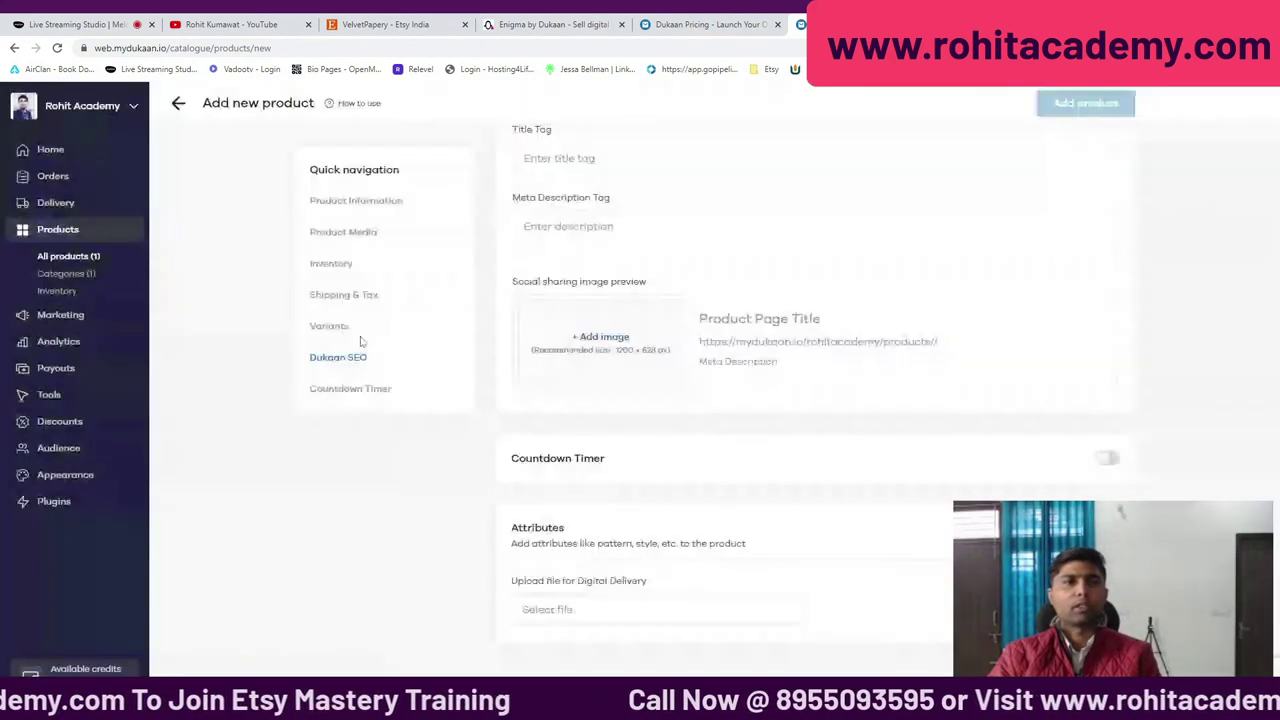
click(52, 273)
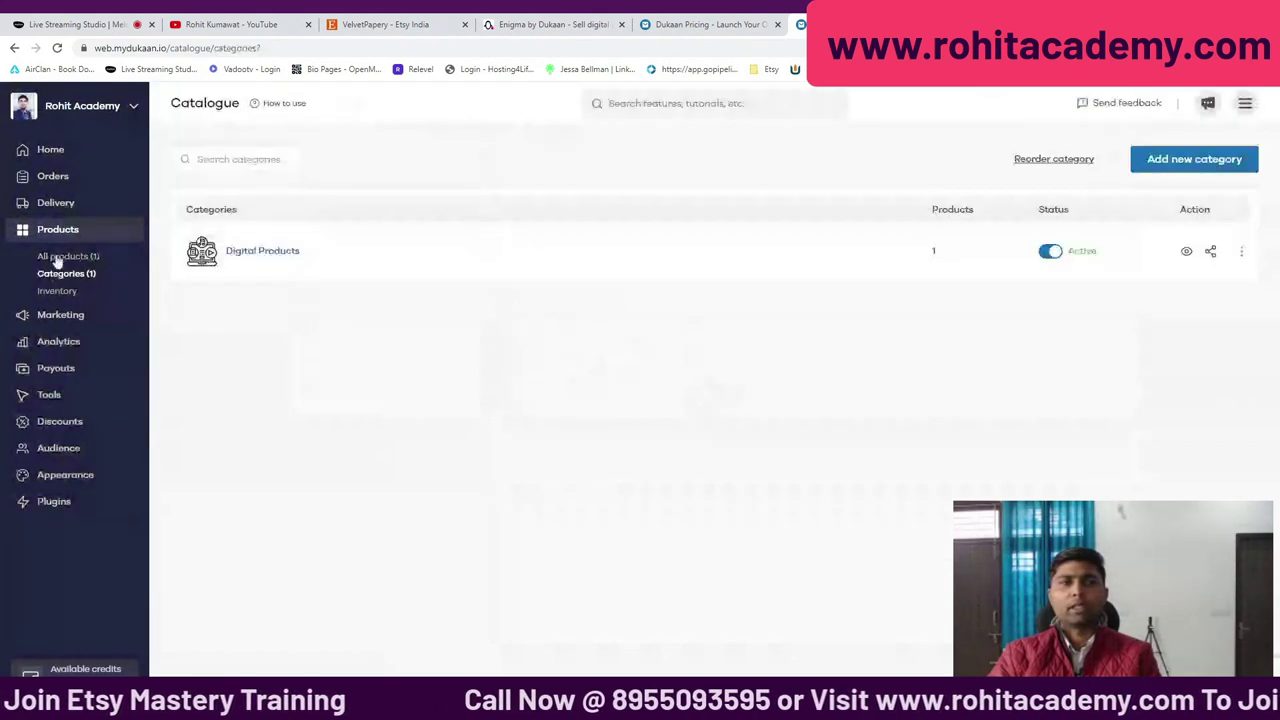
Open the "Ebook for Etsy SEO" product for editing and confirm Digital Products as its category.
click(58, 257)
click(274, 251)
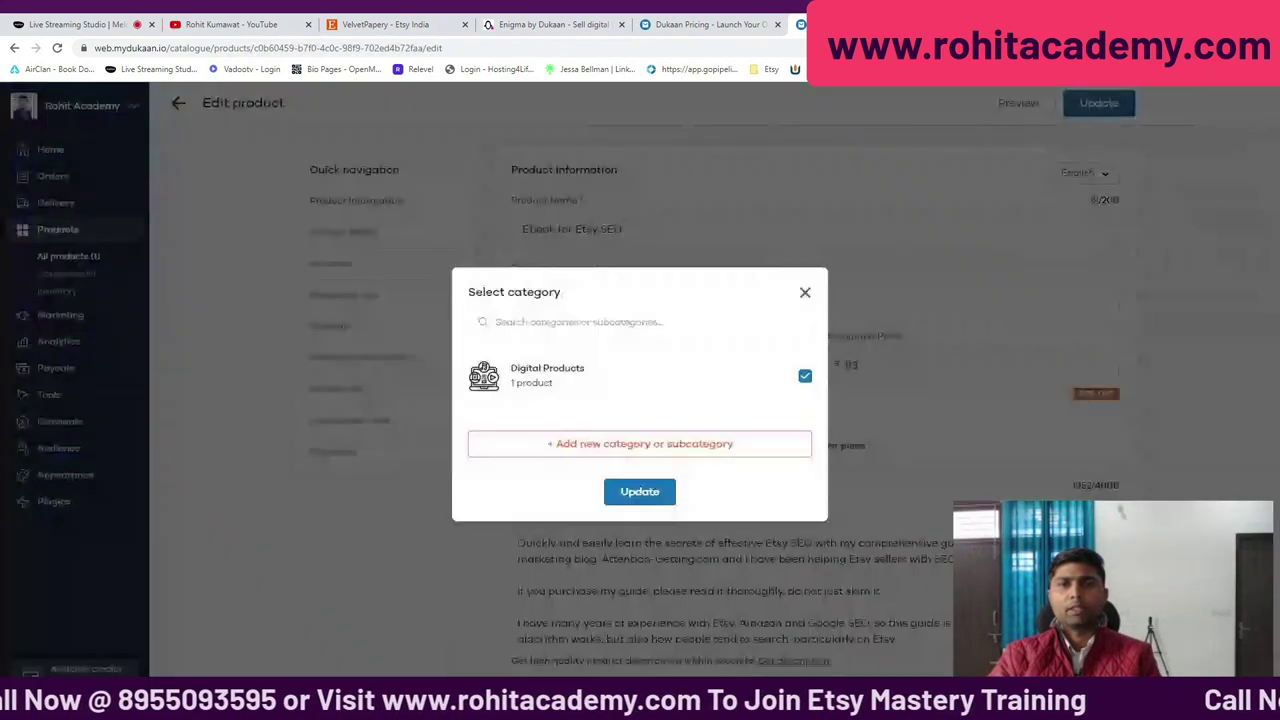
click(639, 491)
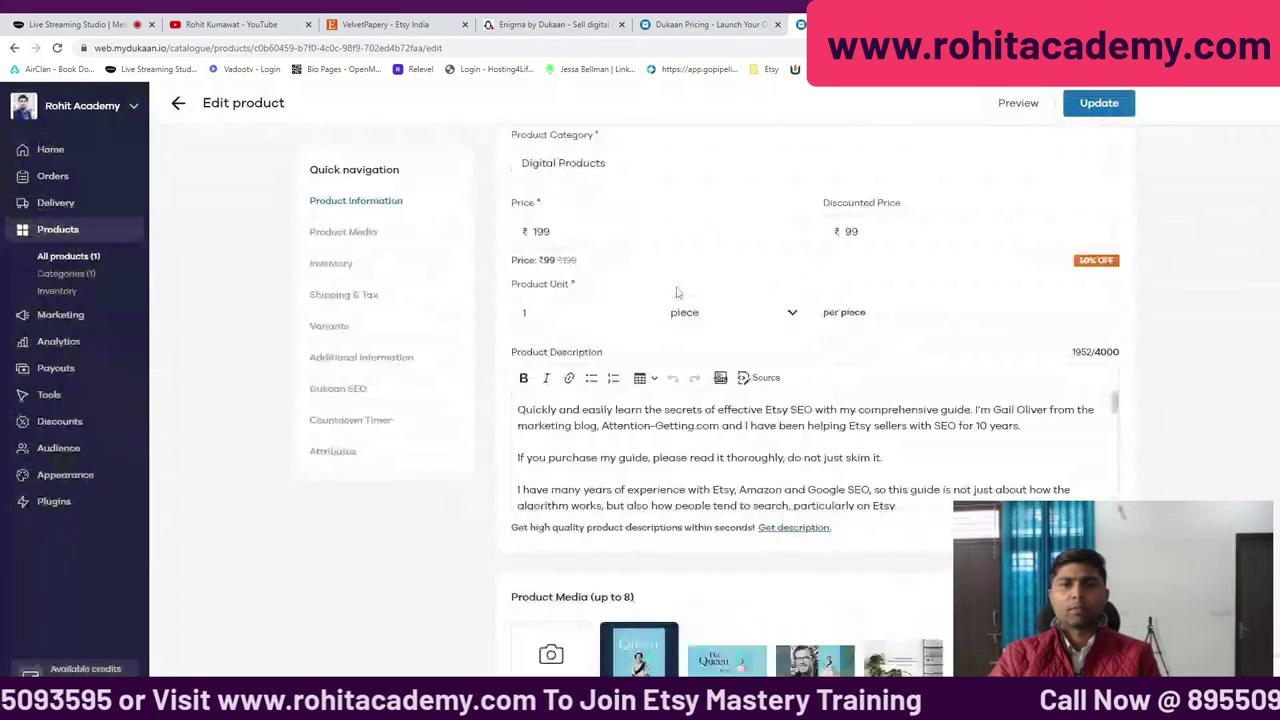
Examine the product's description, media, inventory, shipping, variants and SEO sections, and check which options the Countdown Timer offers.
scroll(676, 292, down, 3)
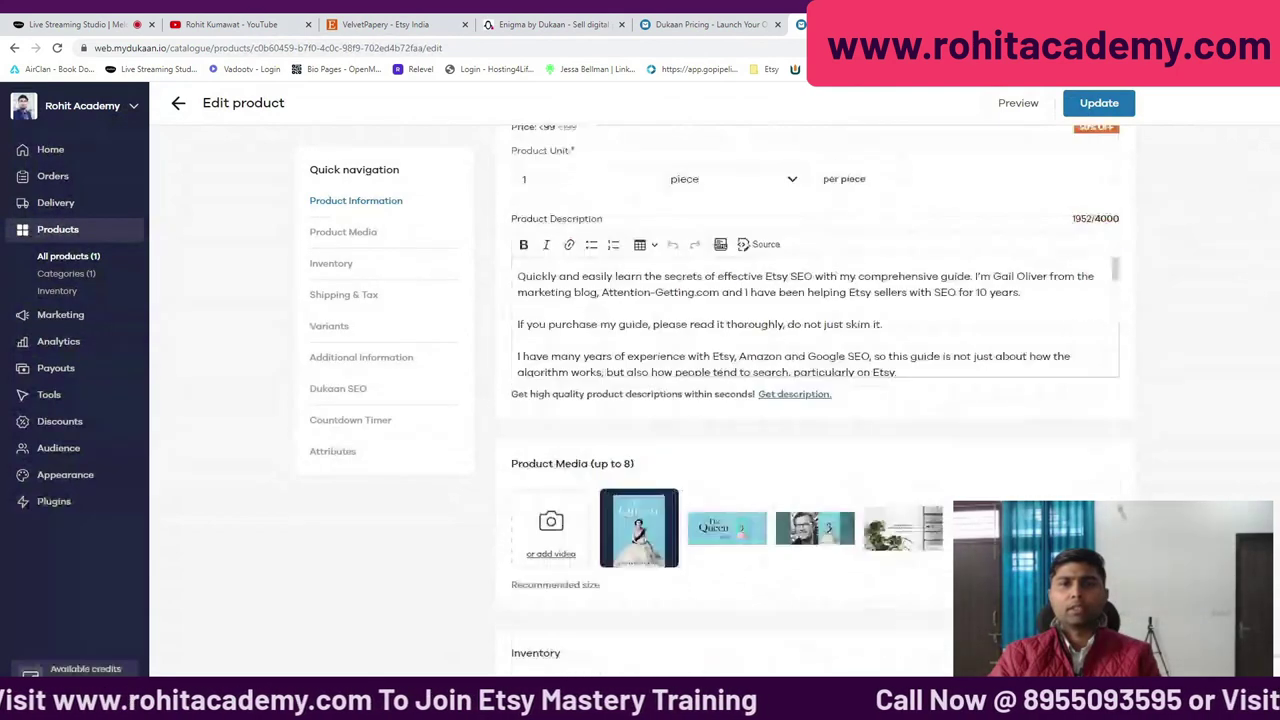
scroll(816, 316, down, 10)
scroll(816, 316, up, 10)
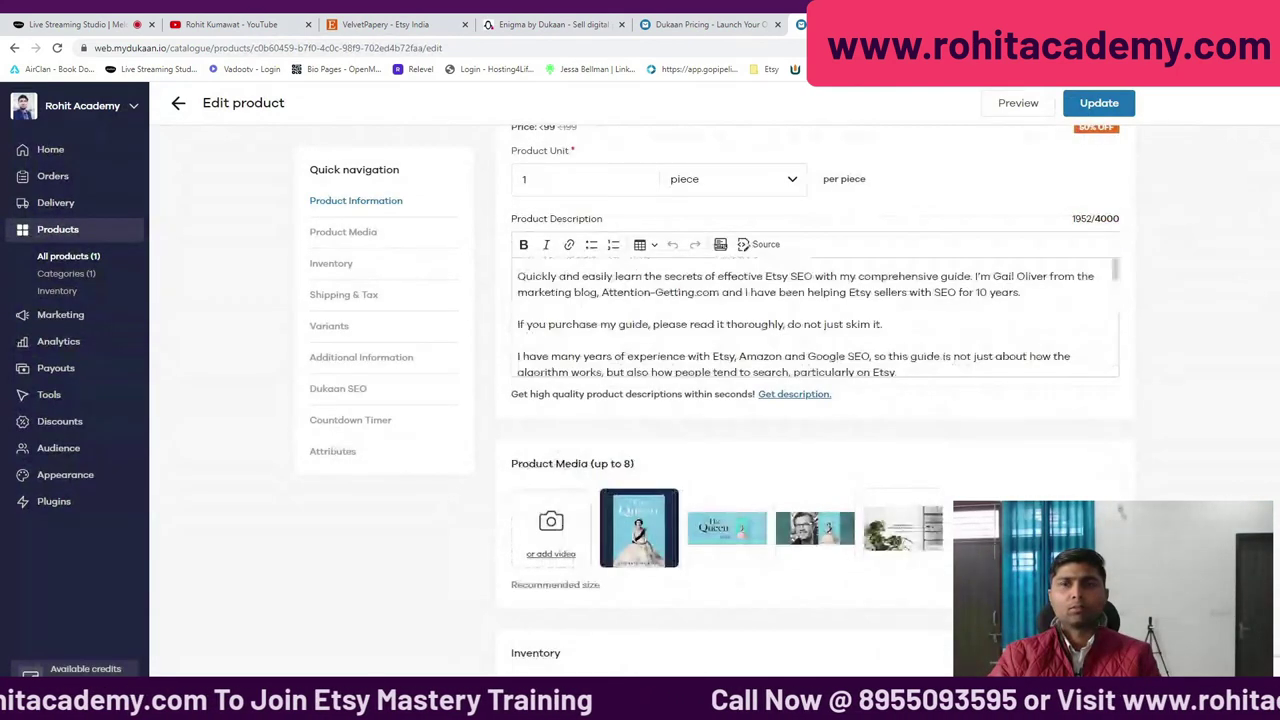
scroll(816, 316, down, 5)
scroll(866, 290, down, 3)
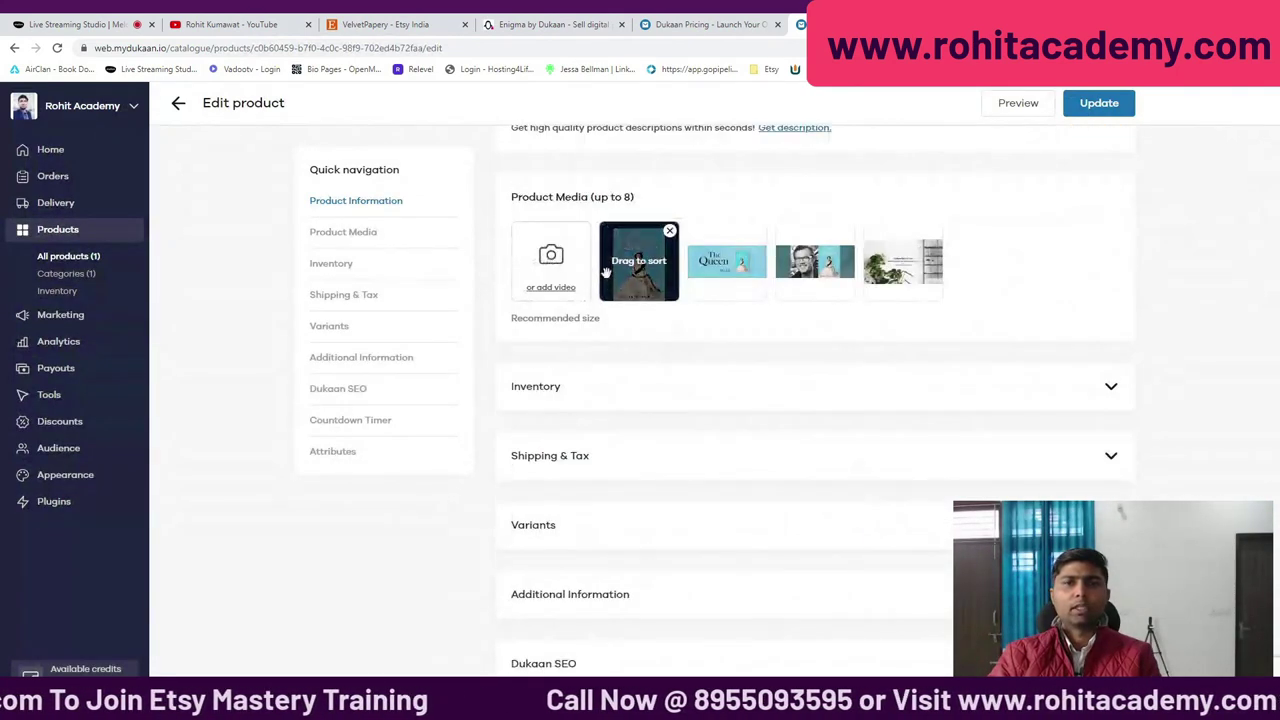
scroll(688, 300, down, 3)
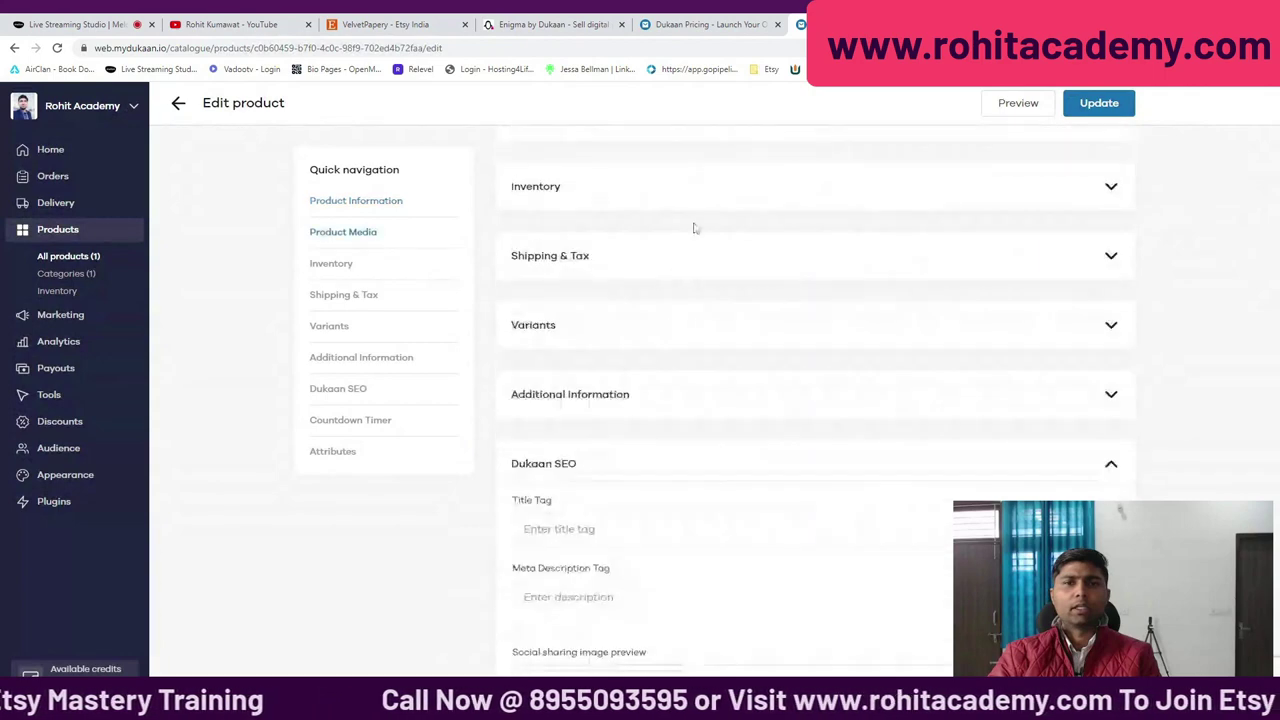
scroll(768, 248, down, 4)
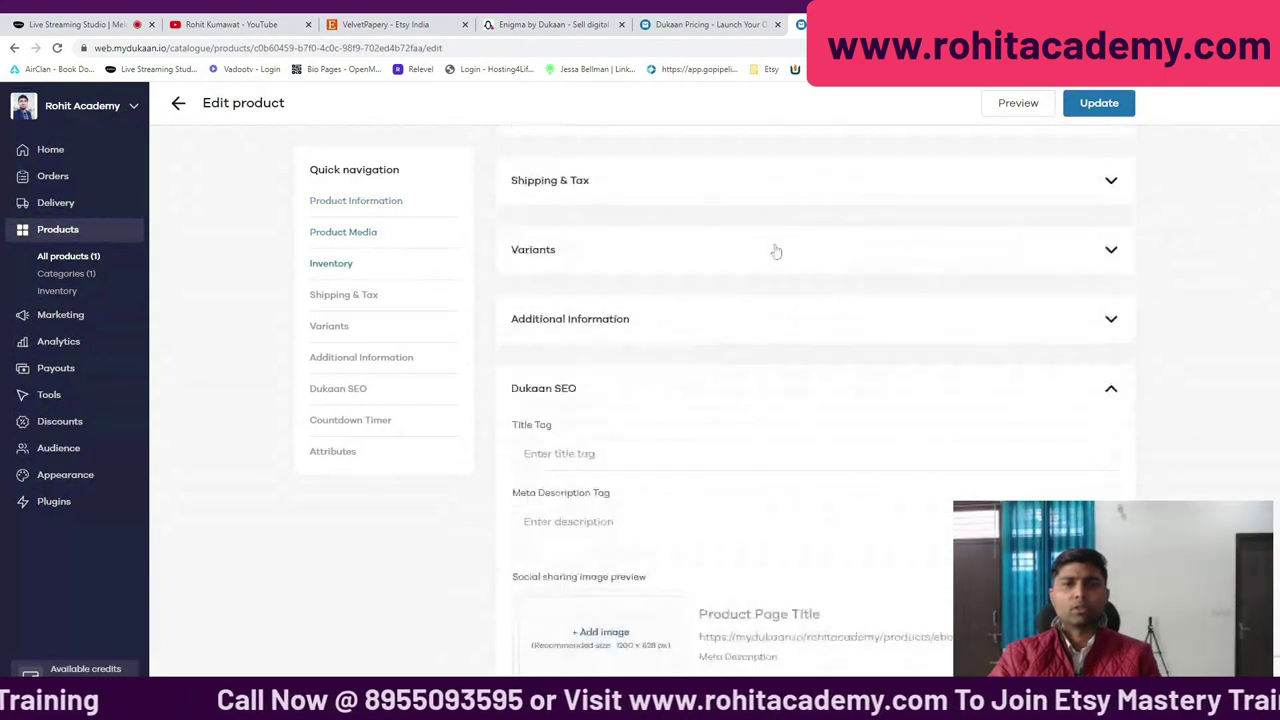
scroll(740, 320, down, 1)
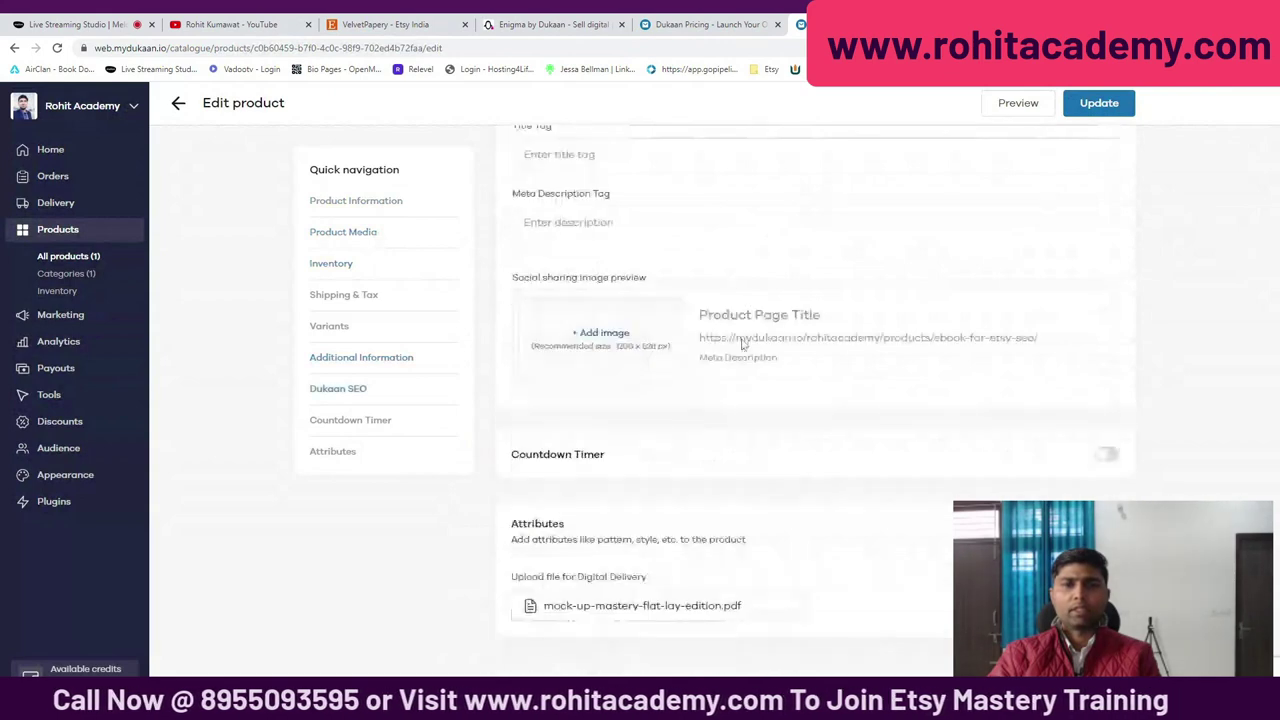
click(1107, 456)
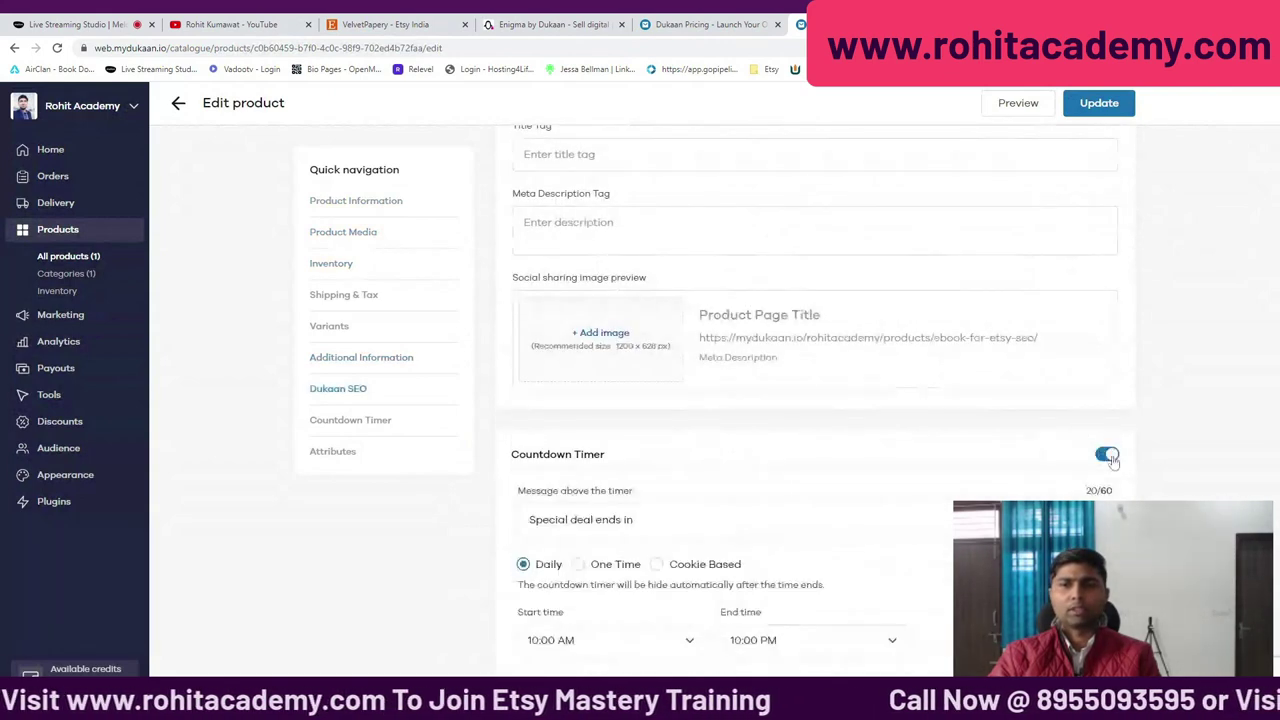
click(1107, 456)
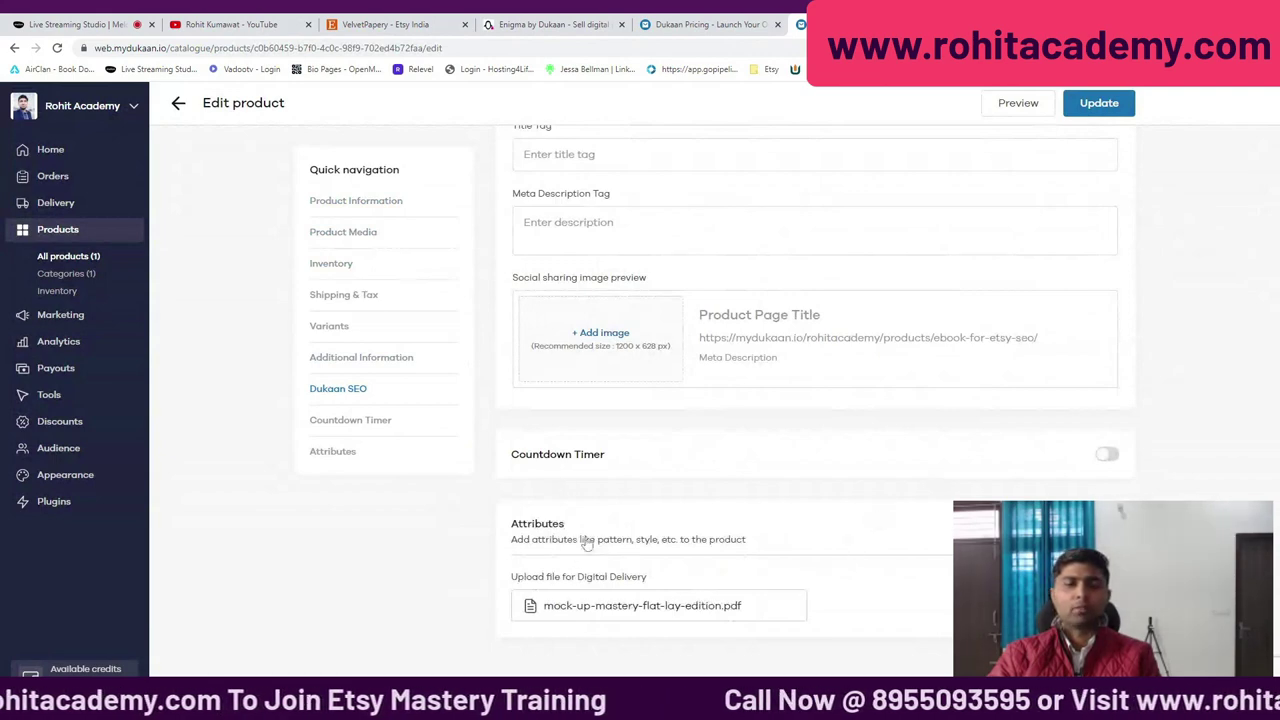
Replace the product's digital delivery file with "Workflow (1).pdf" and save the product update.
click(645, 606)
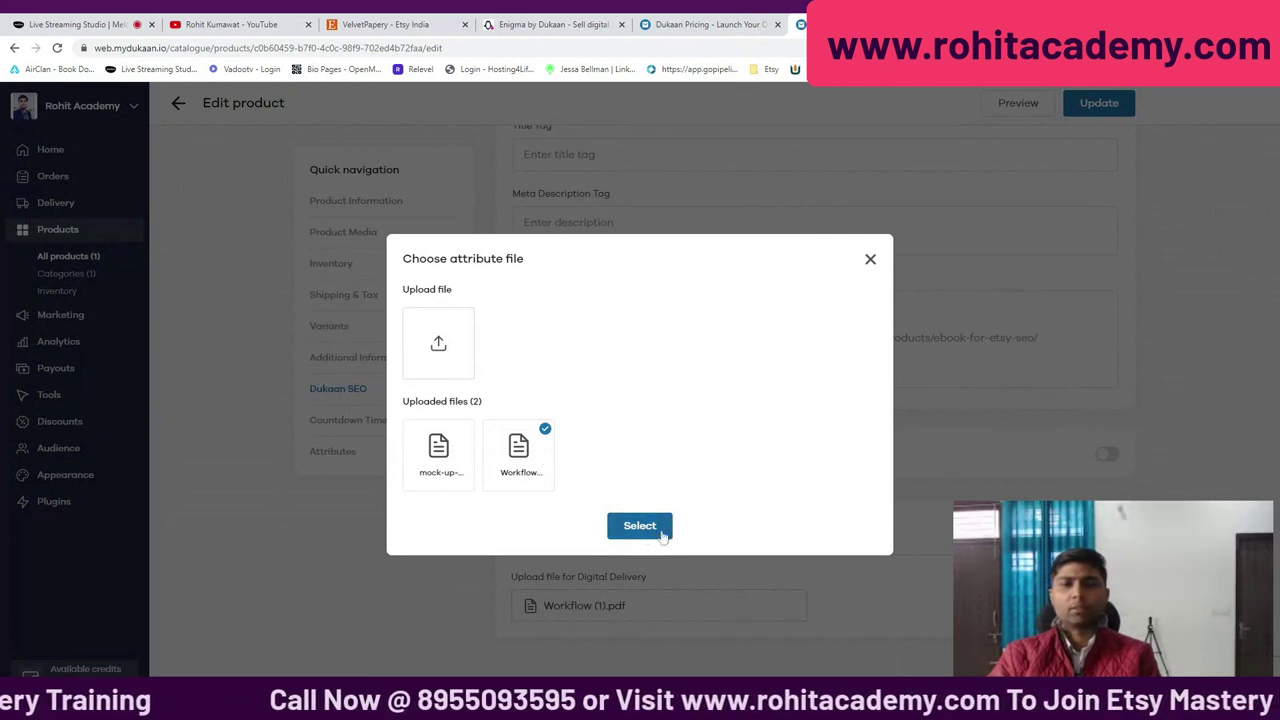
click(660, 532)
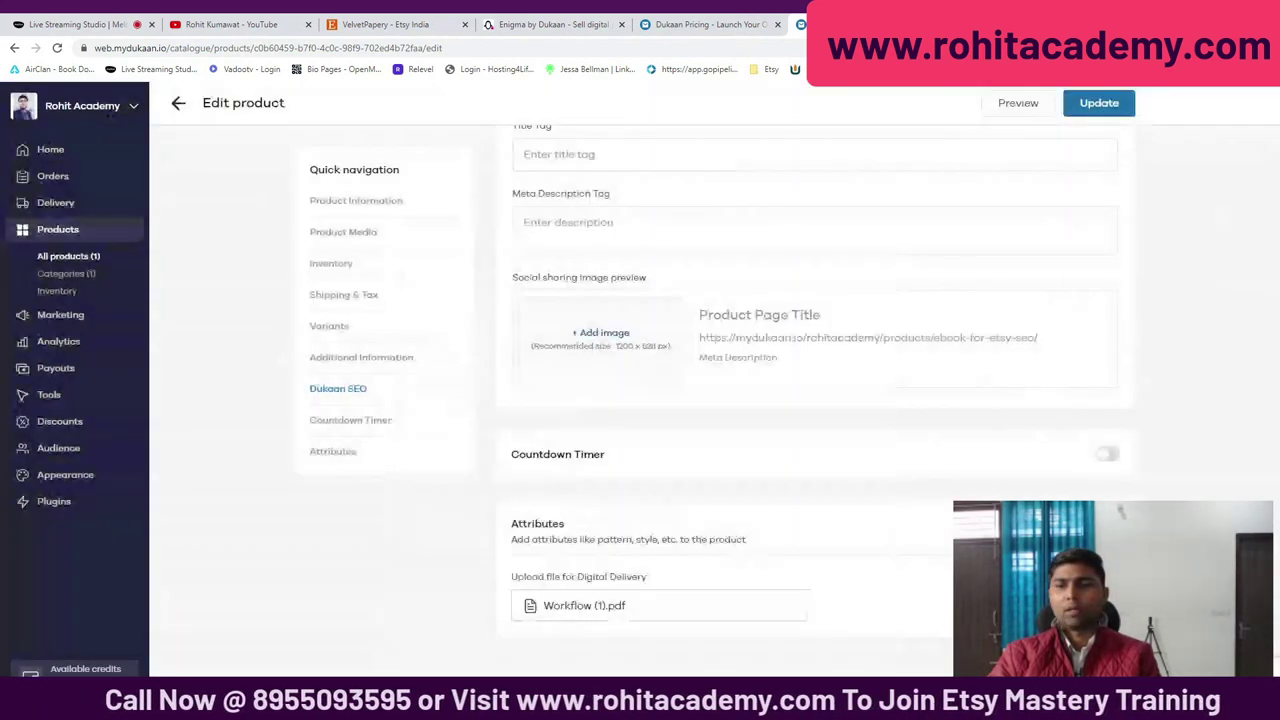
click(1099, 103)
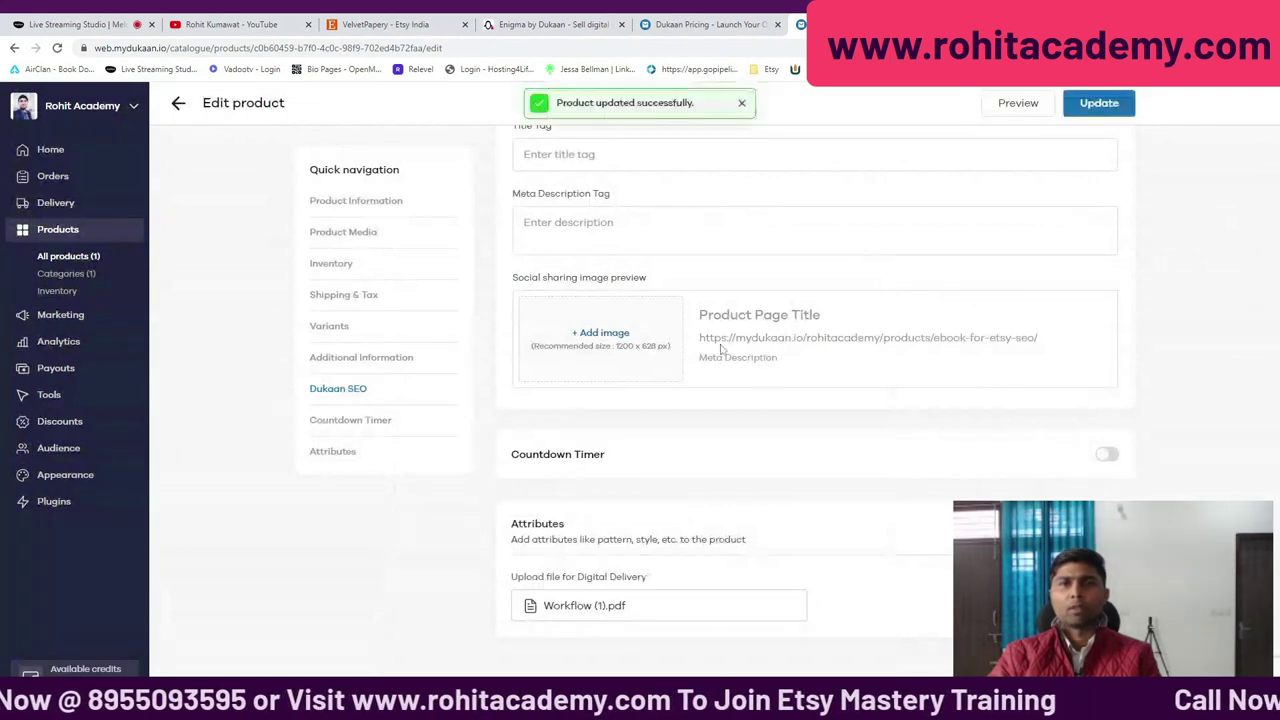
Preview the storefront, open the "Ebook for Etsy SEO" product page and browse through its images.
scroll(955, 240, down, 3)
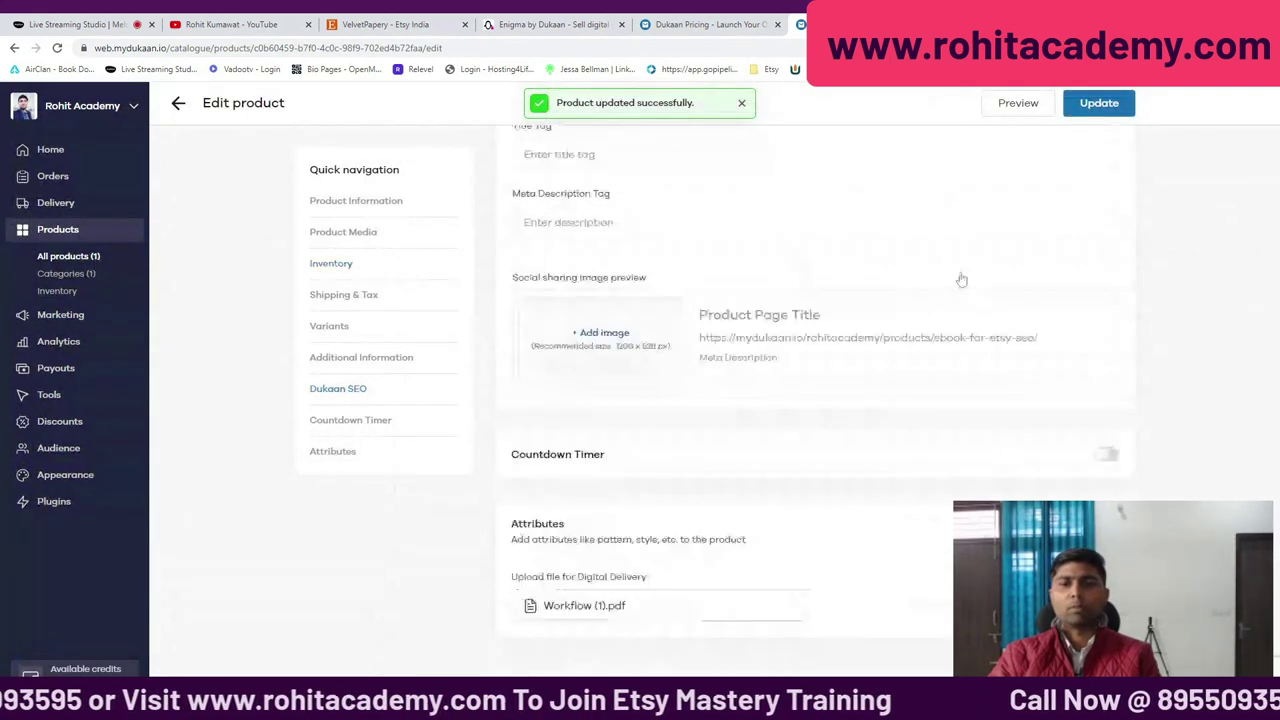
scroll(990, 230, up, 3)
click(1016, 106)
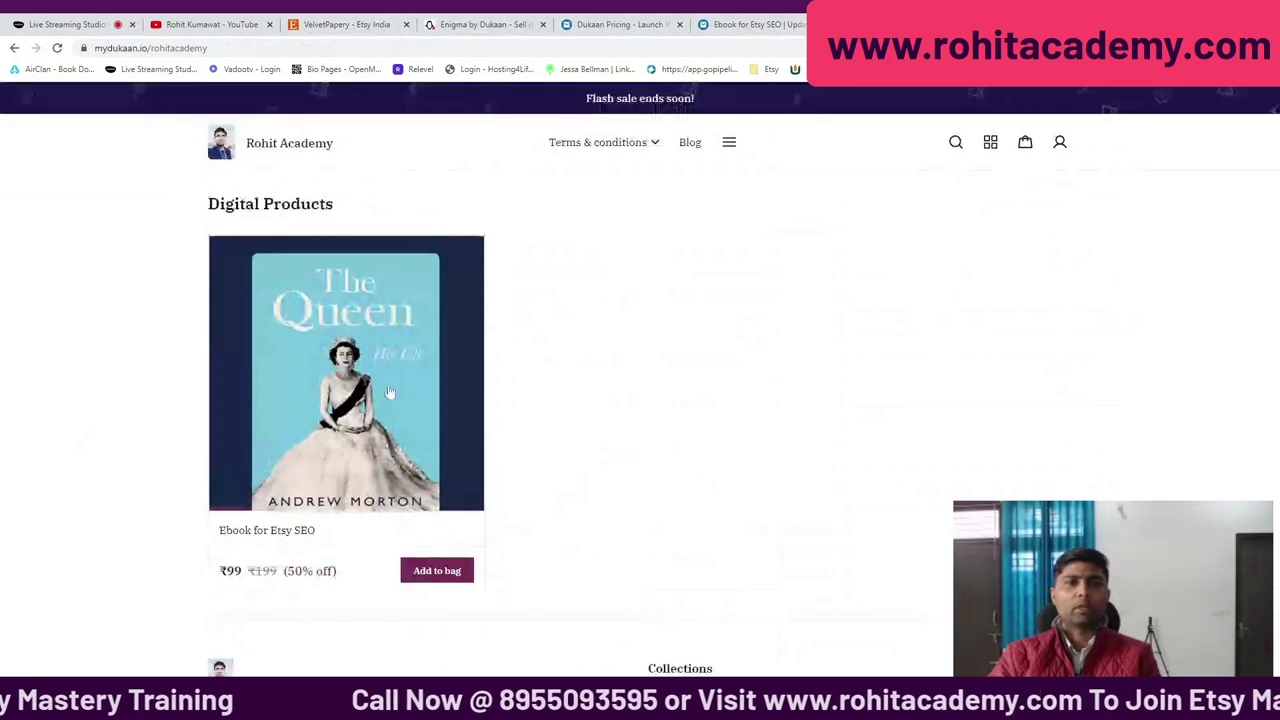
click(386, 395)
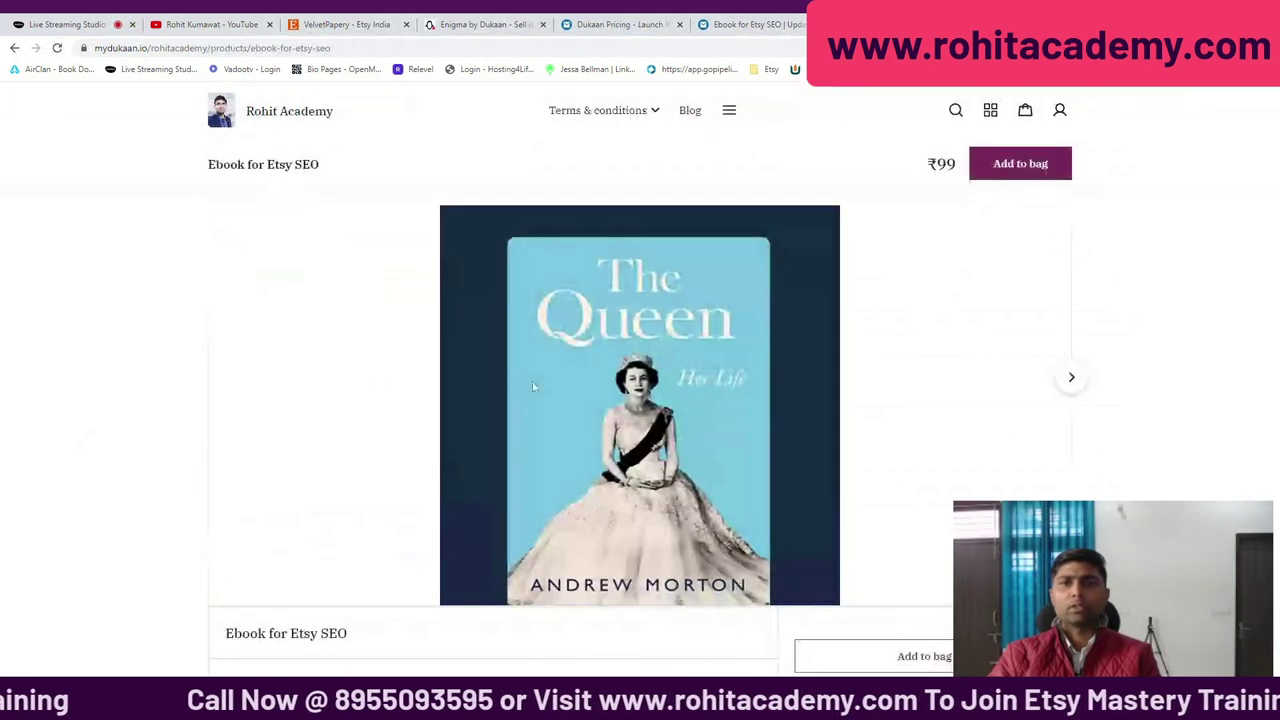
click(1071, 391)
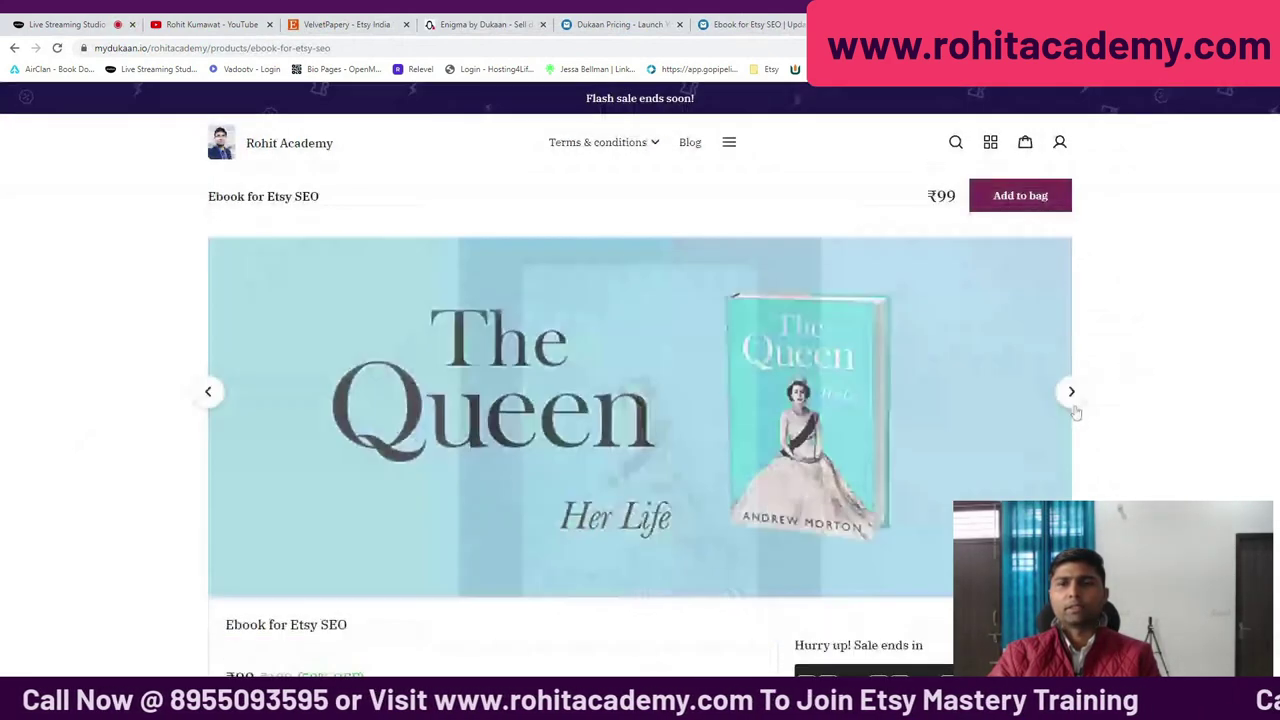
click(1071, 391)
click(1071, 391)
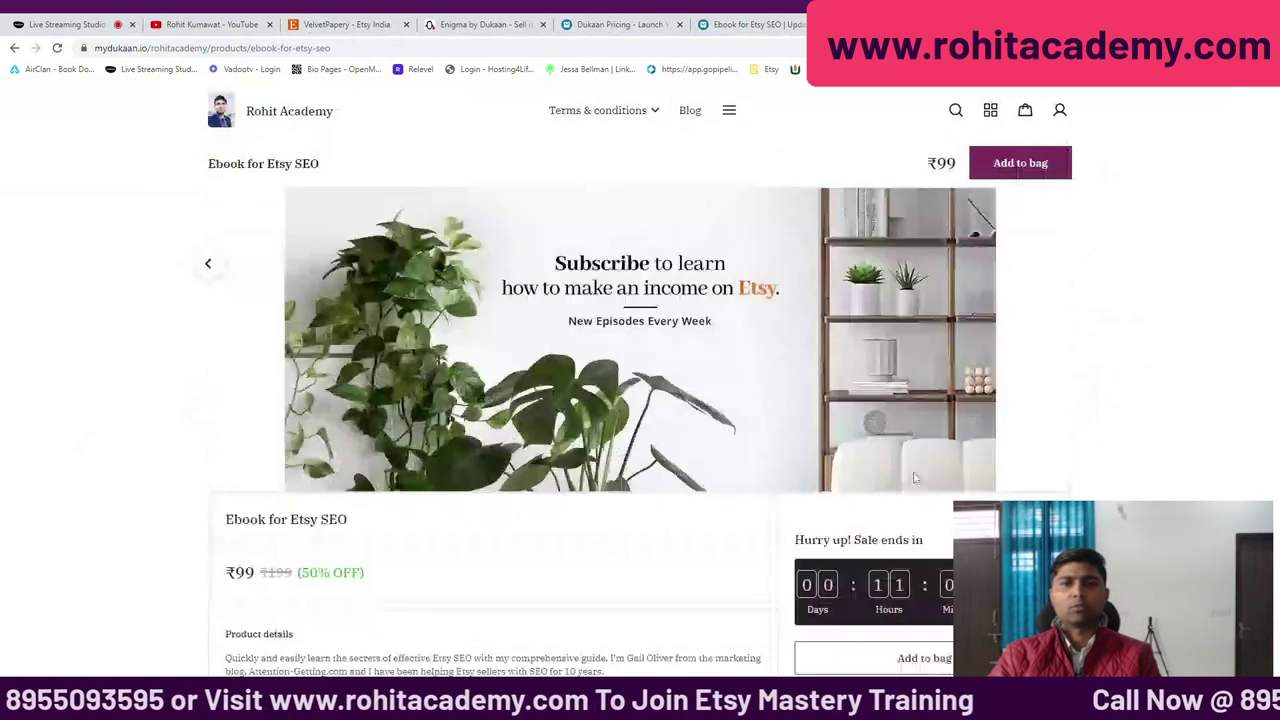
Examine the storefront product page's price, countdown timer, purchase options, product details and reviews section.
scroll(1006, 471, down, 2)
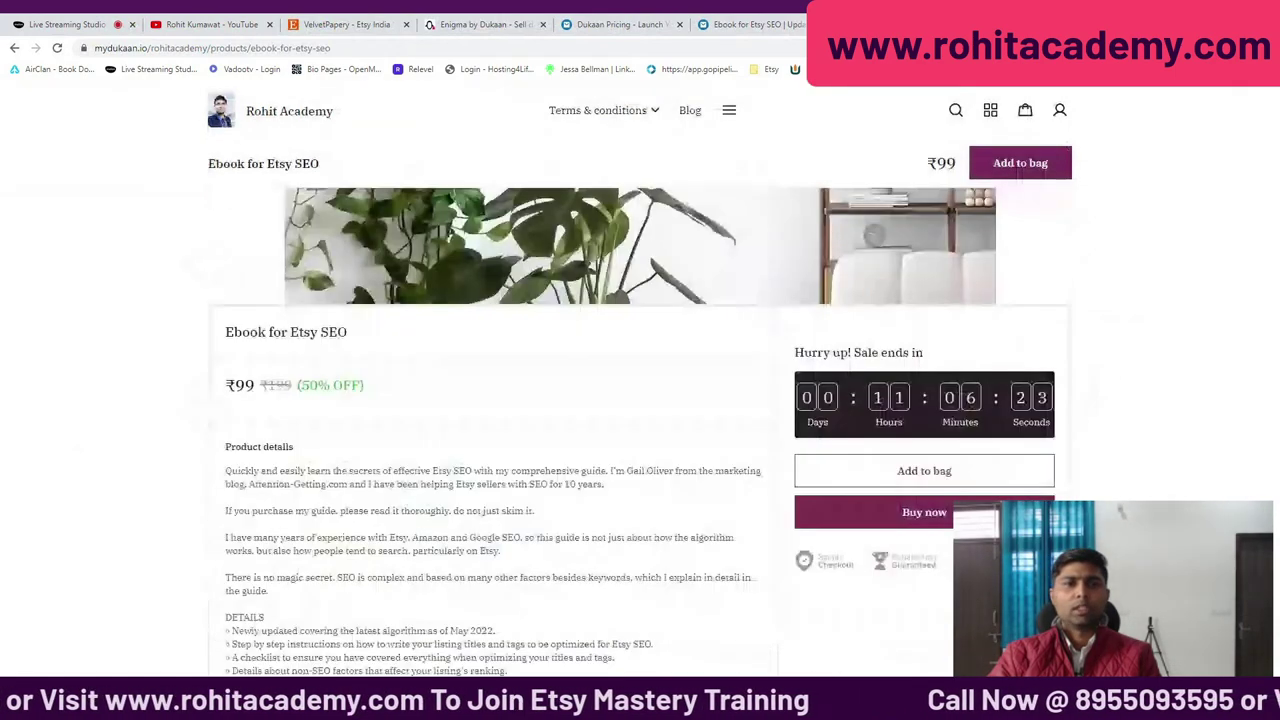
scroll(640, 420, down, 2)
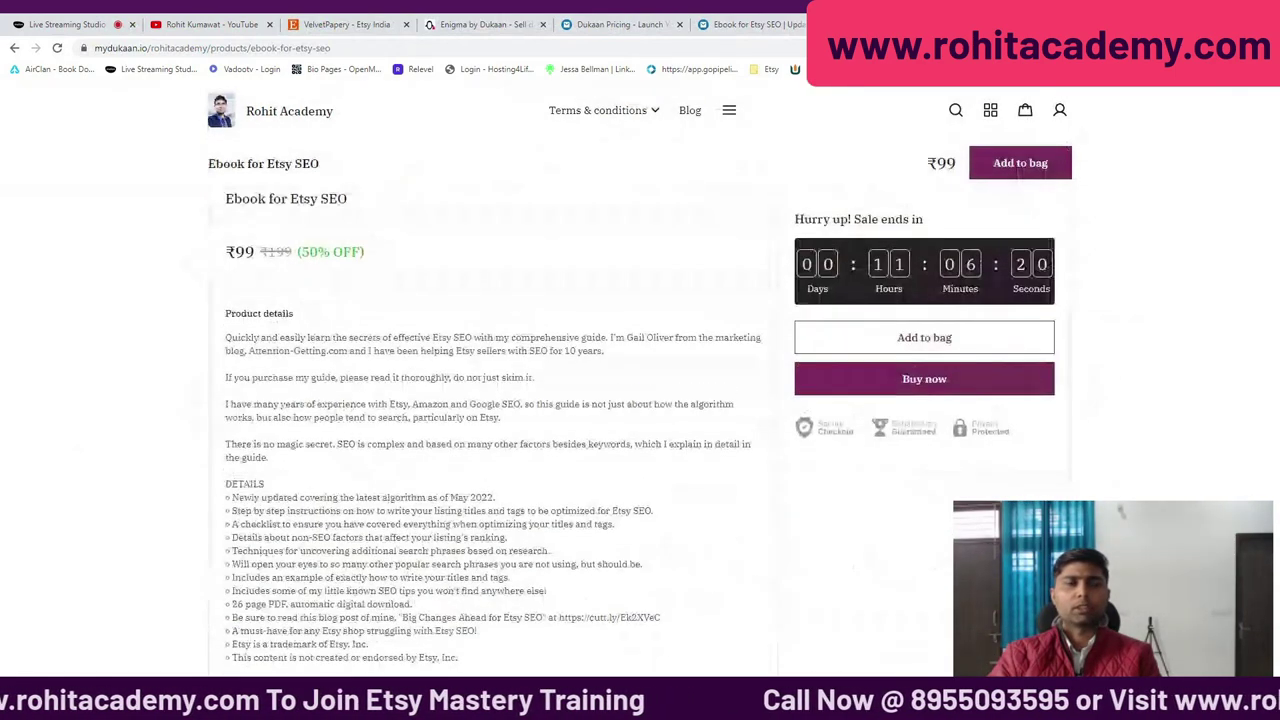
scroll(502, 439, up, 1)
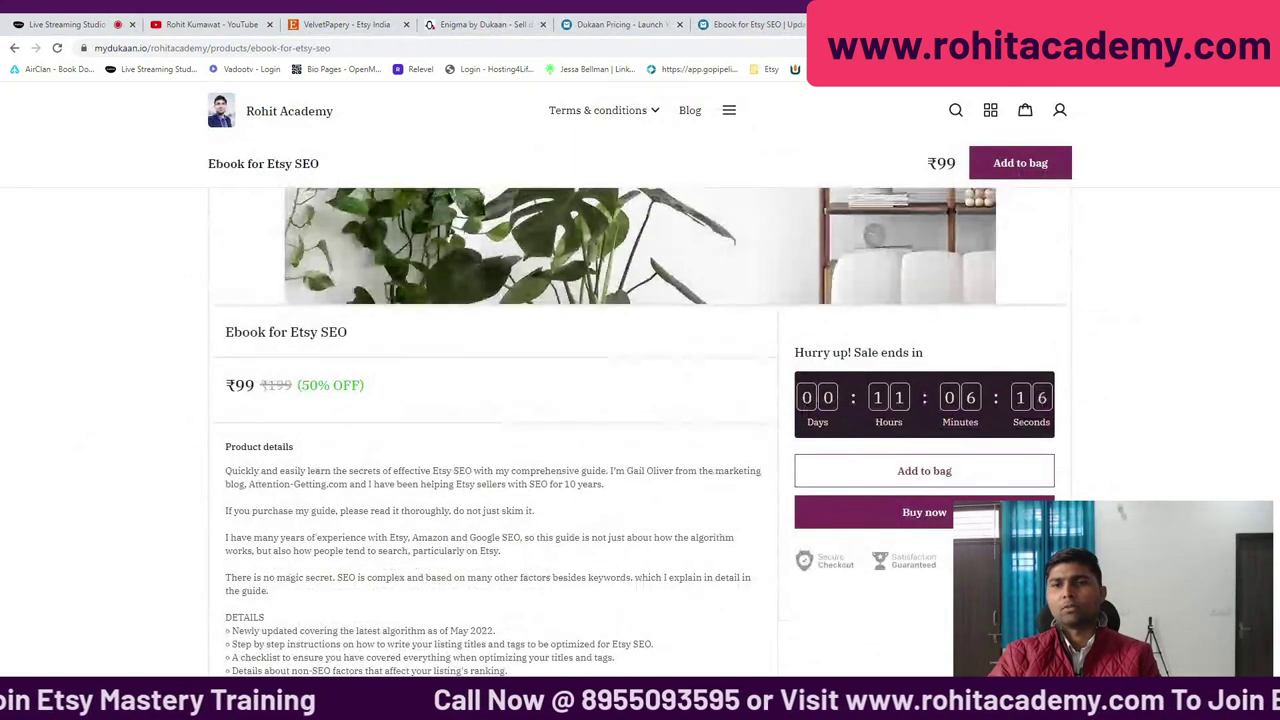
scroll(960, 398, down, 1)
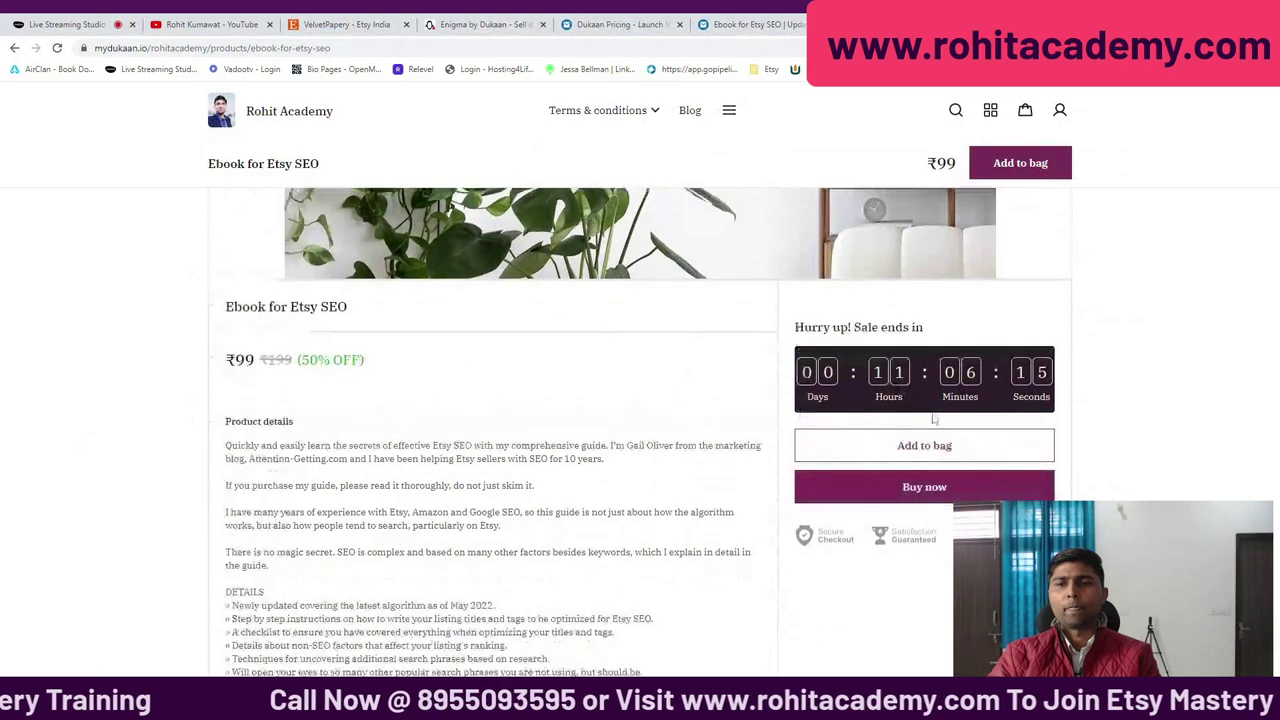
scroll(659, 505, down, 5)
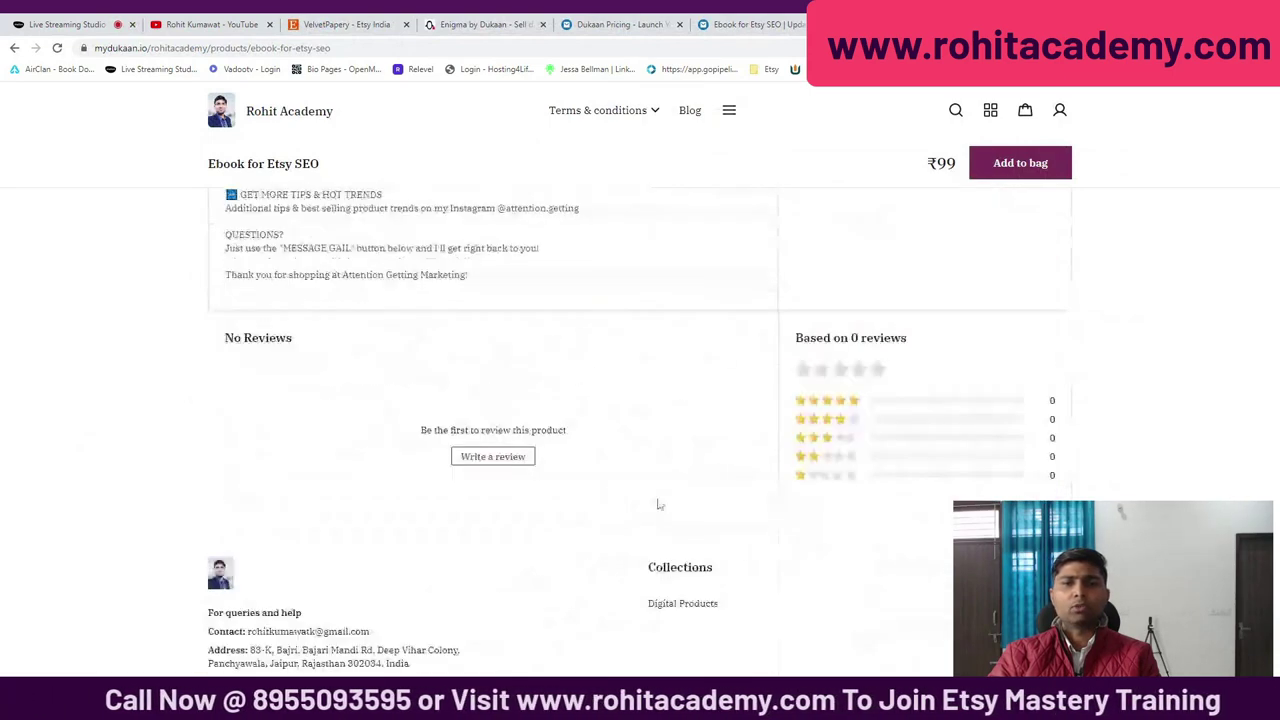
scroll(659, 505, up, 15)
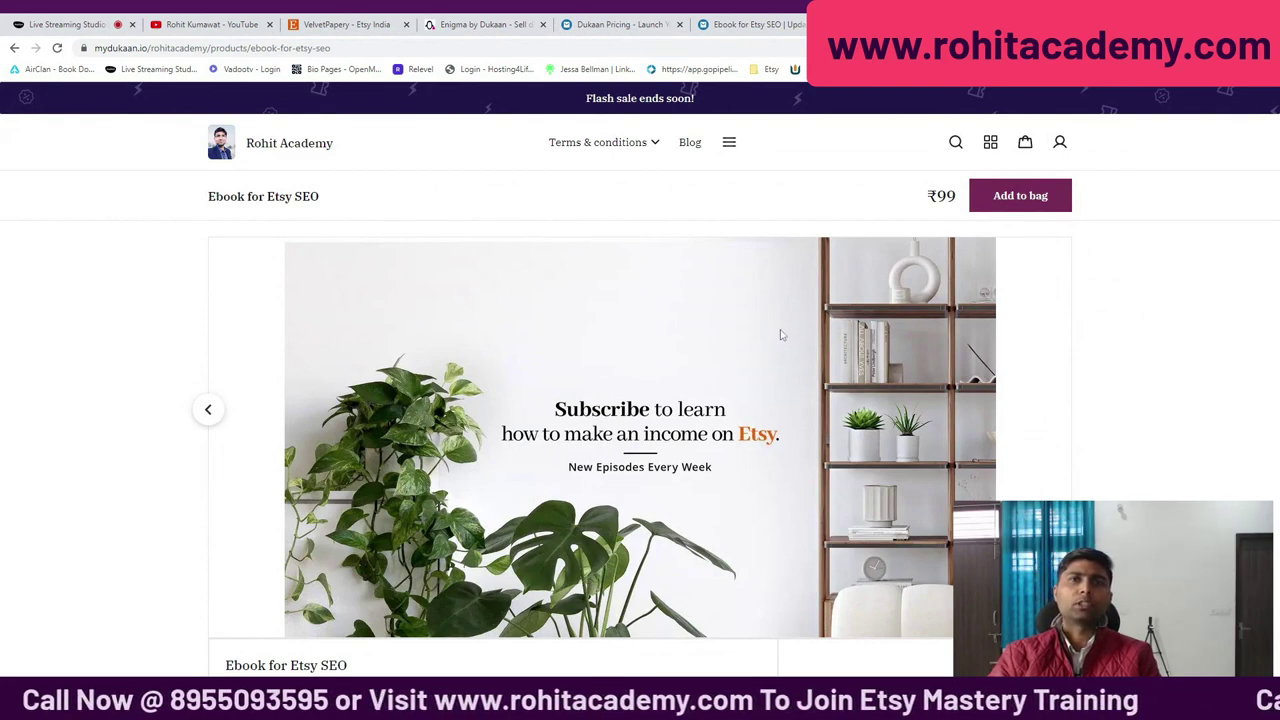
scroll(782, 335, down, 3)
scroll(782, 336, up, 2)
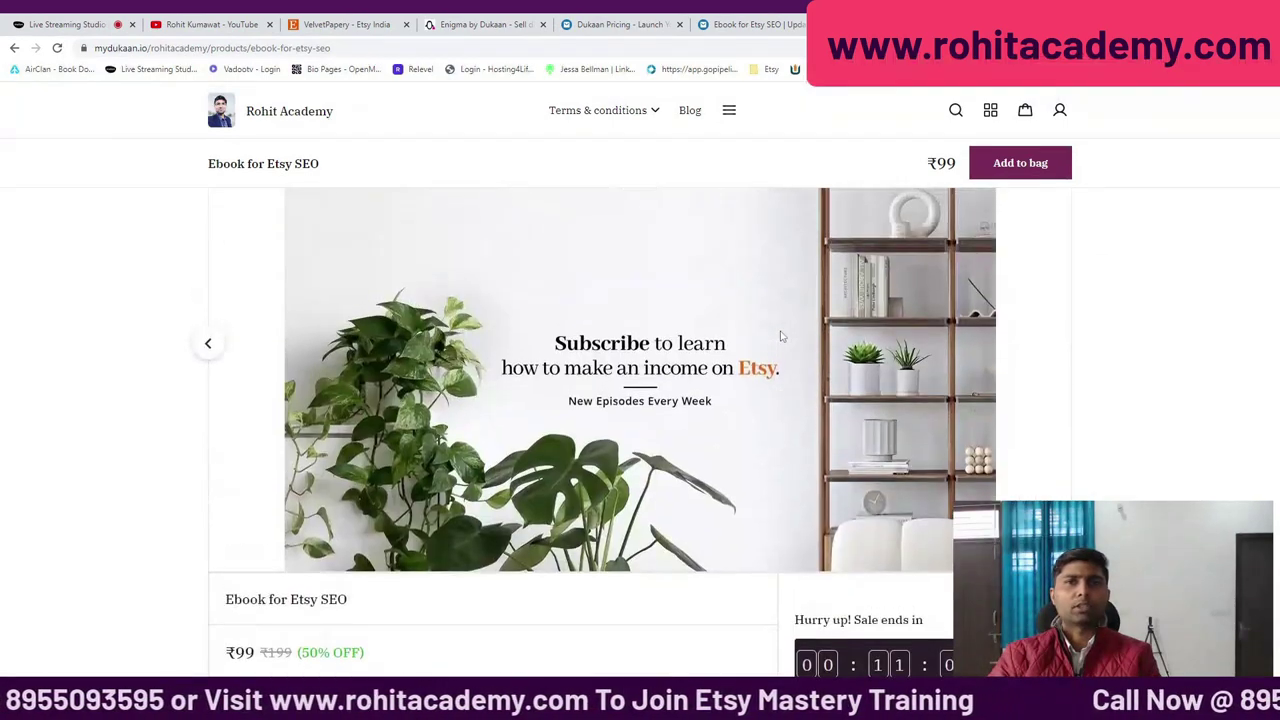
scroll(782, 336, up, 1)
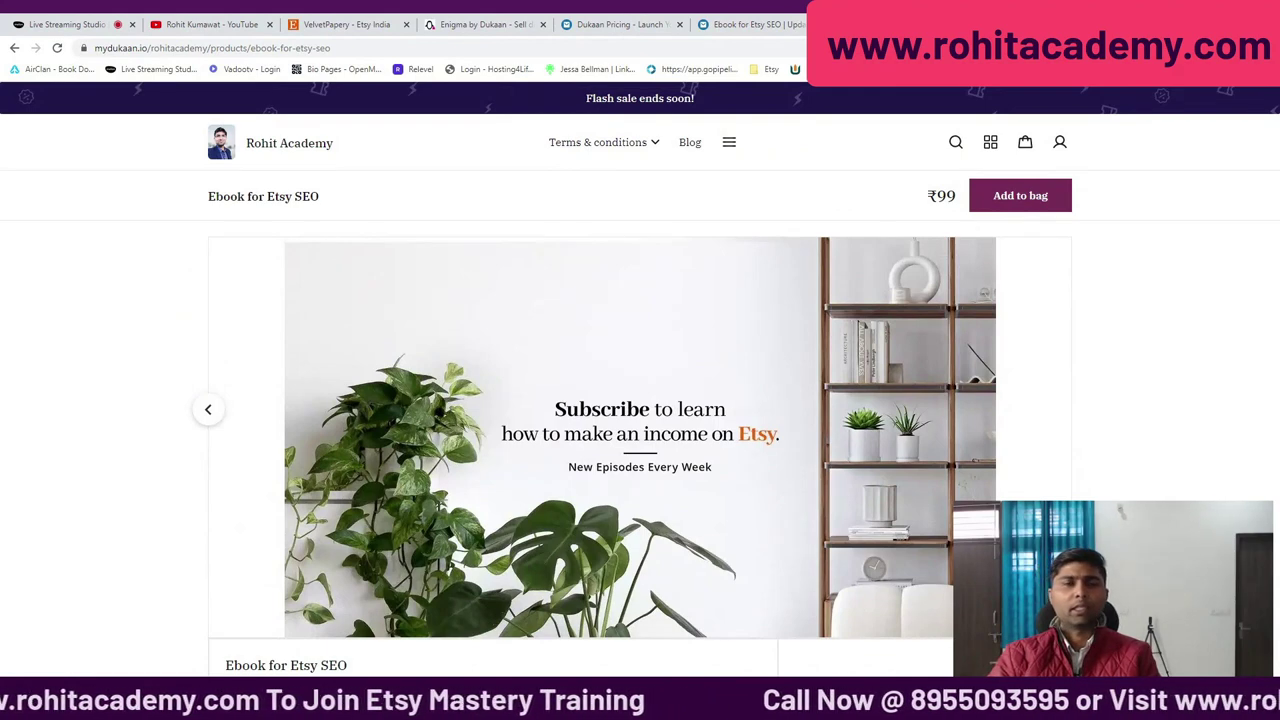
scroll(782, 336, down, 6)
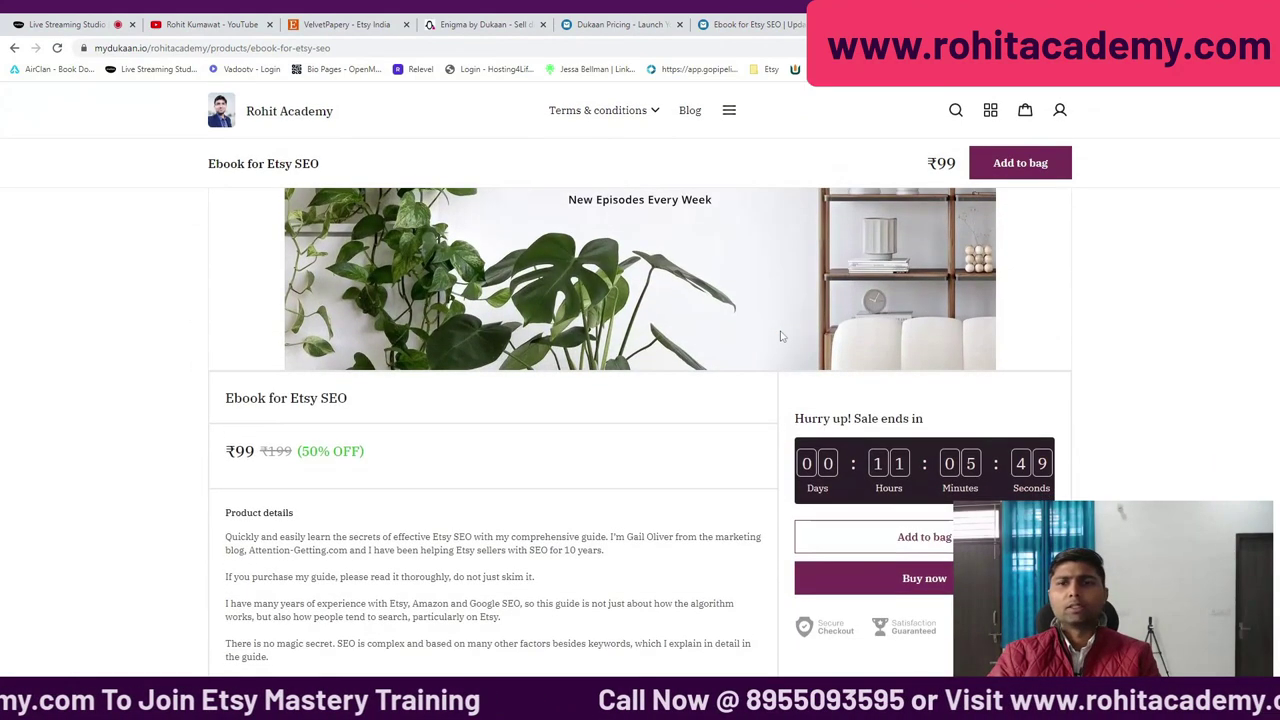
scroll(782, 336, up, 6)
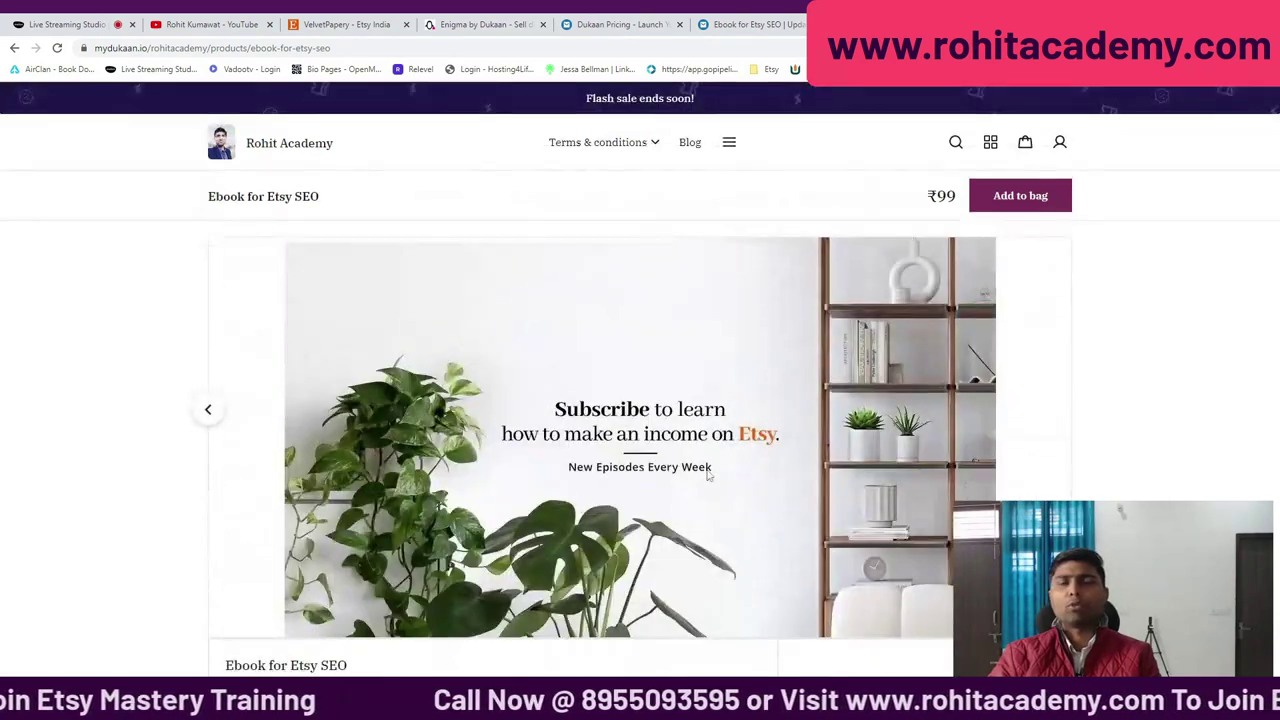
Look over the product image, title, discounted price and sale countdown on the storefront product page once more.
scroll(663, 437, down, 3)
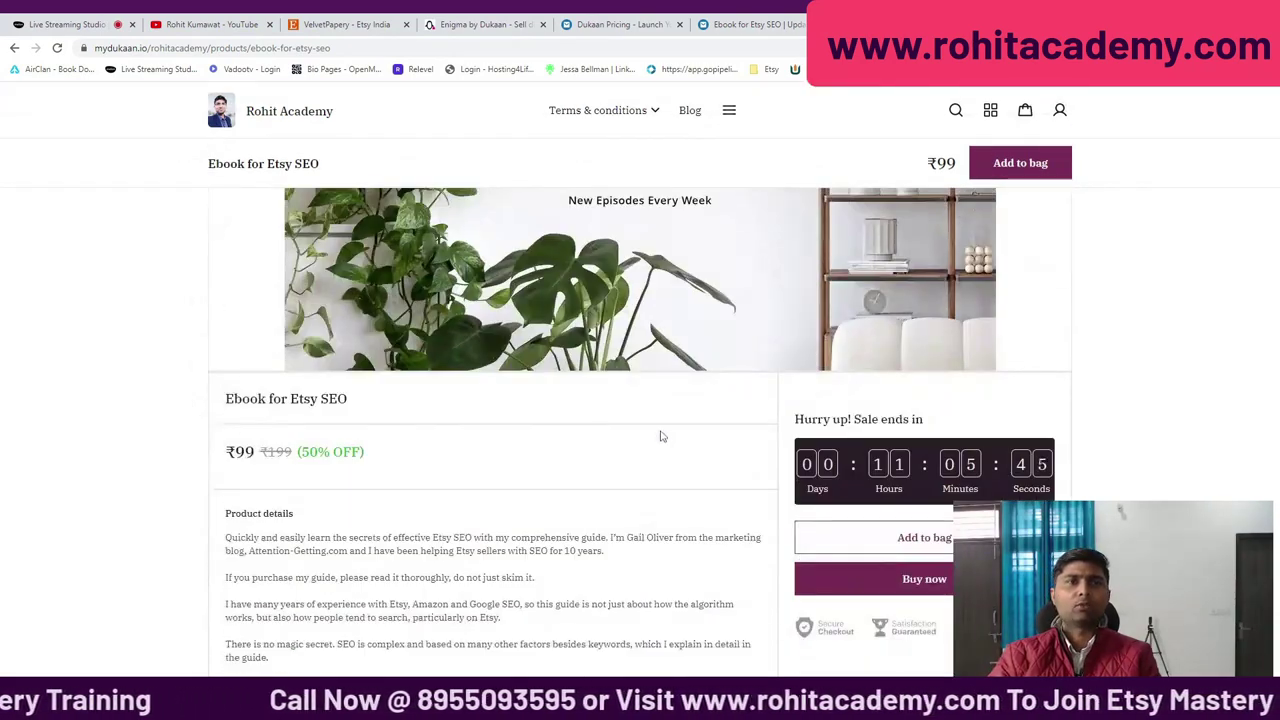
scroll(477, 410, up, 3)
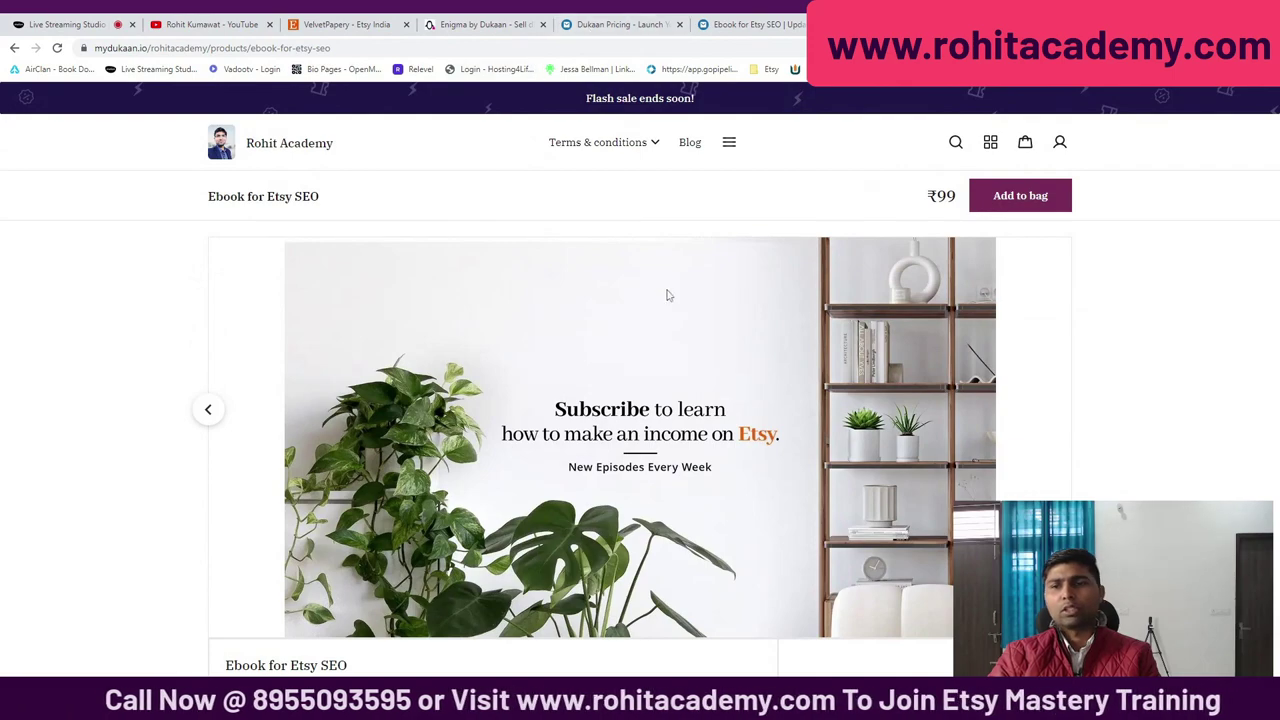
scroll(666, 292, down, 3)
scroll(655, 310, up, 4)
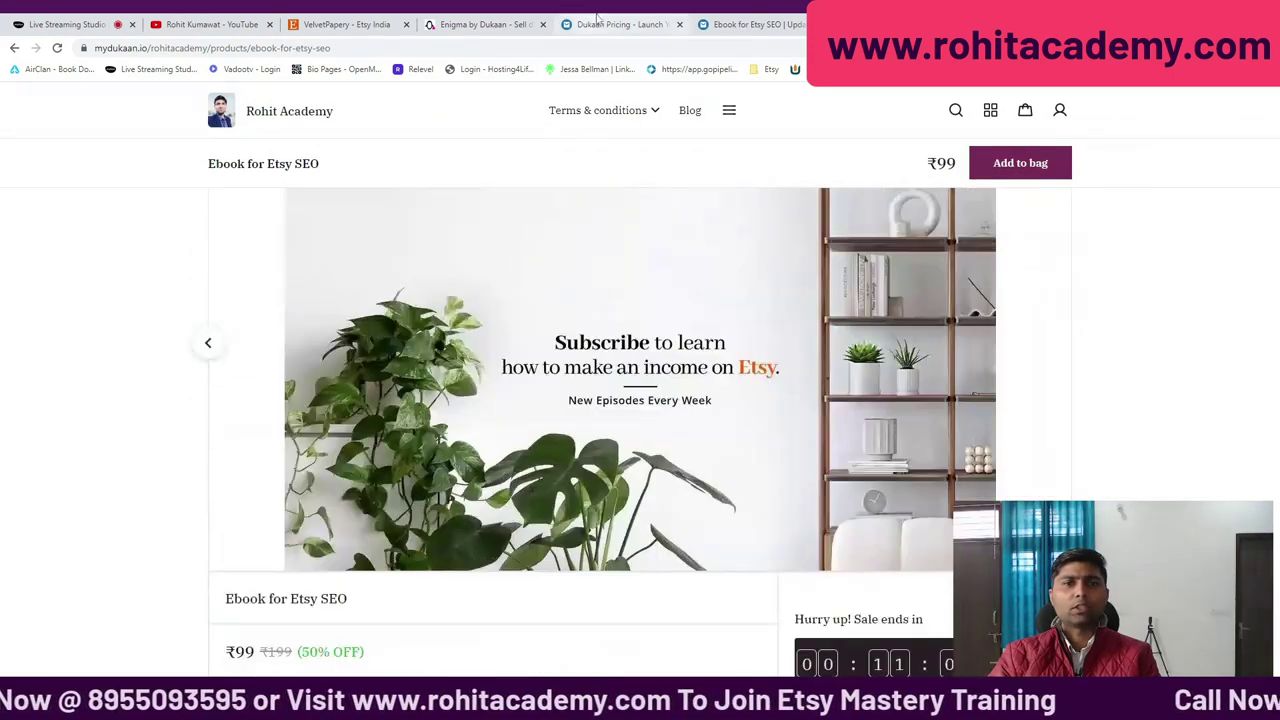
Return to the "Ebook for Etsy SEO" product editor and review its product information, pricing, description, SEO fields and attributes.
click(600, 23)
click(733, 24)
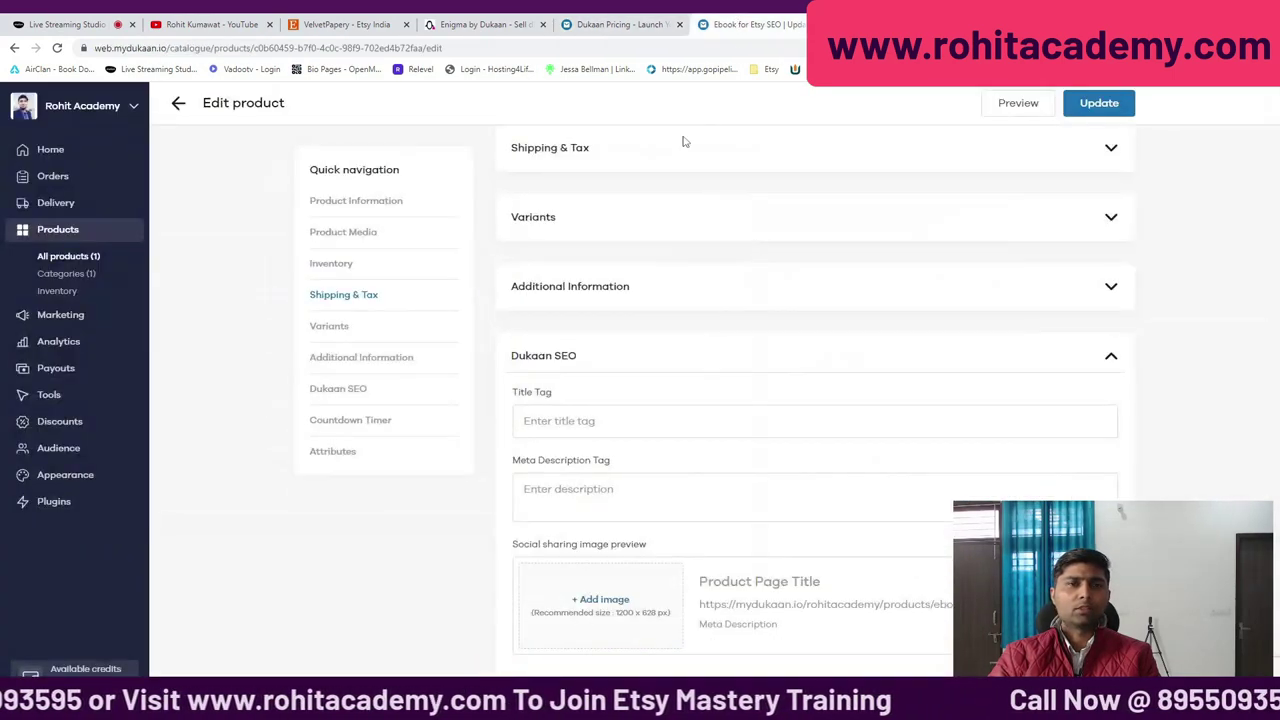
scroll(650, 387, down, 3)
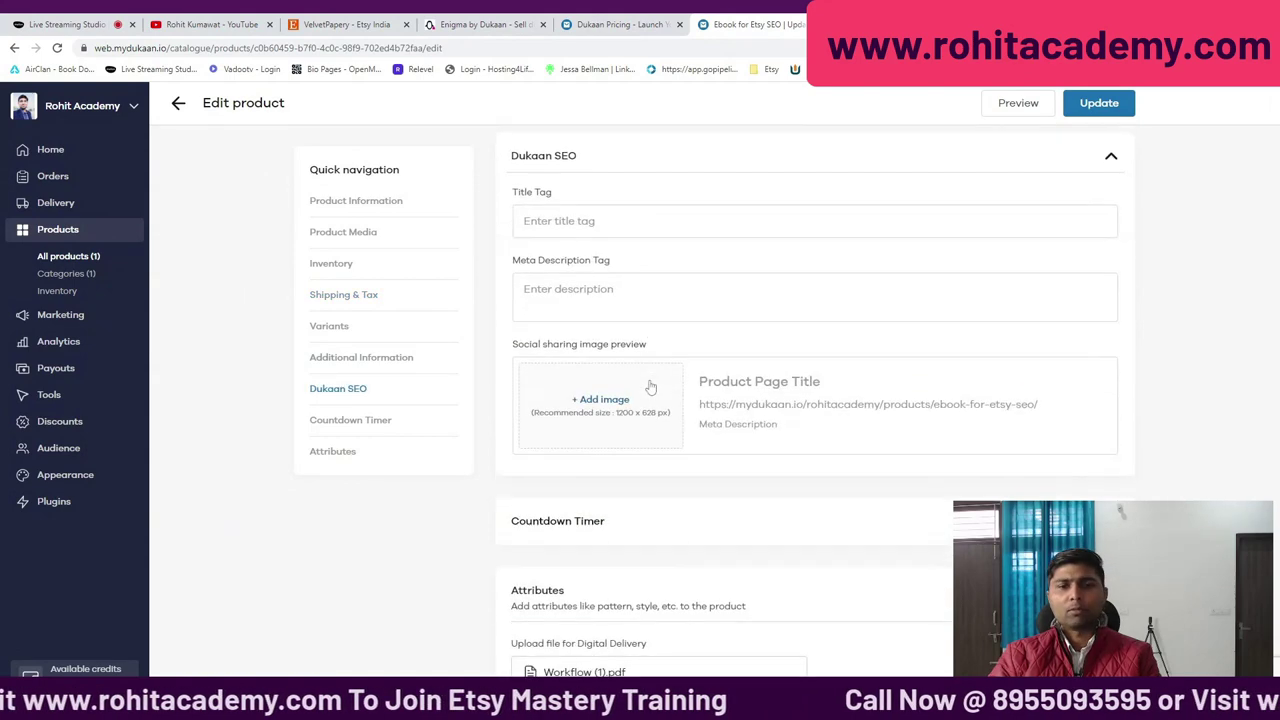
scroll(650, 387, up, 10)
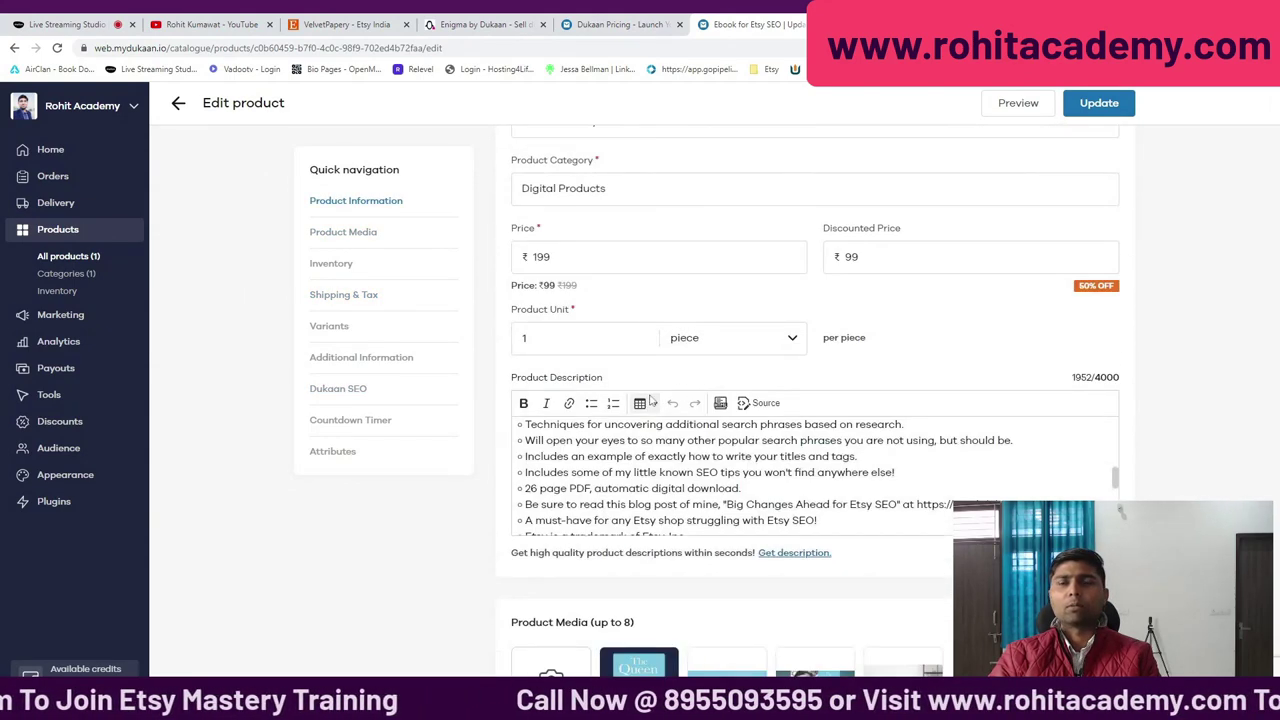
scroll(647, 402, up, 1)
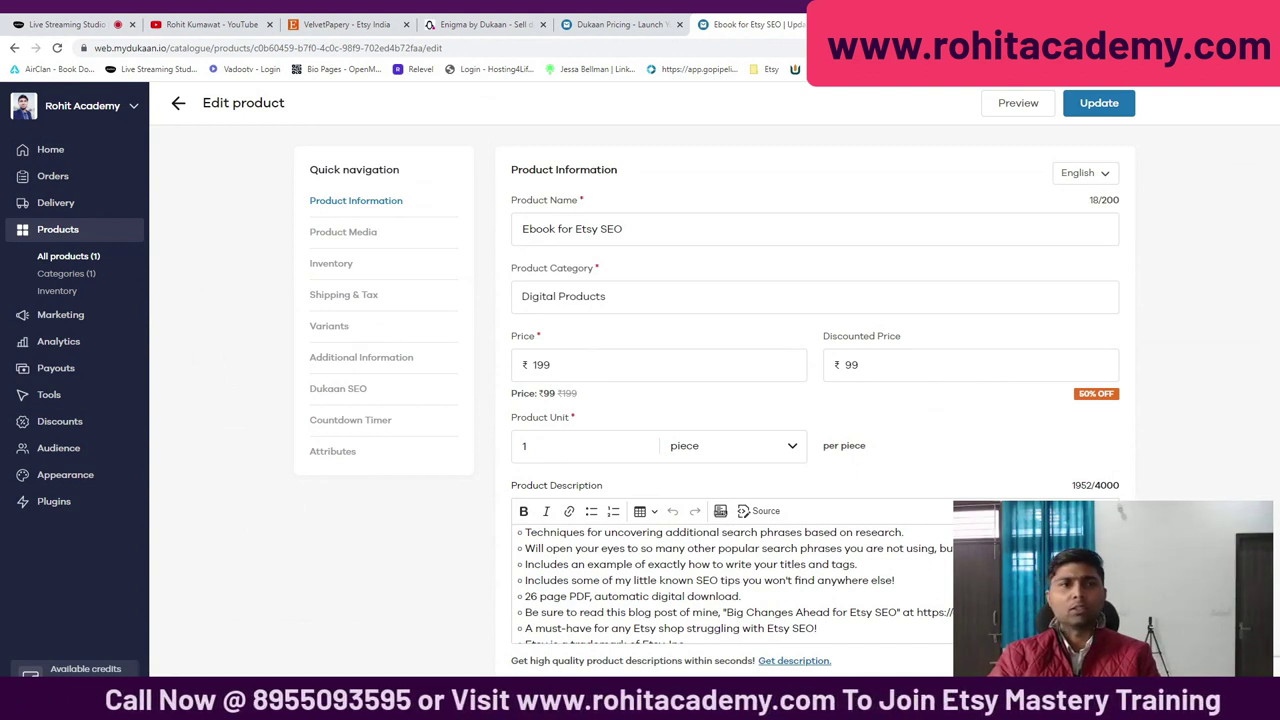
scroll(705, 400, down, 2)
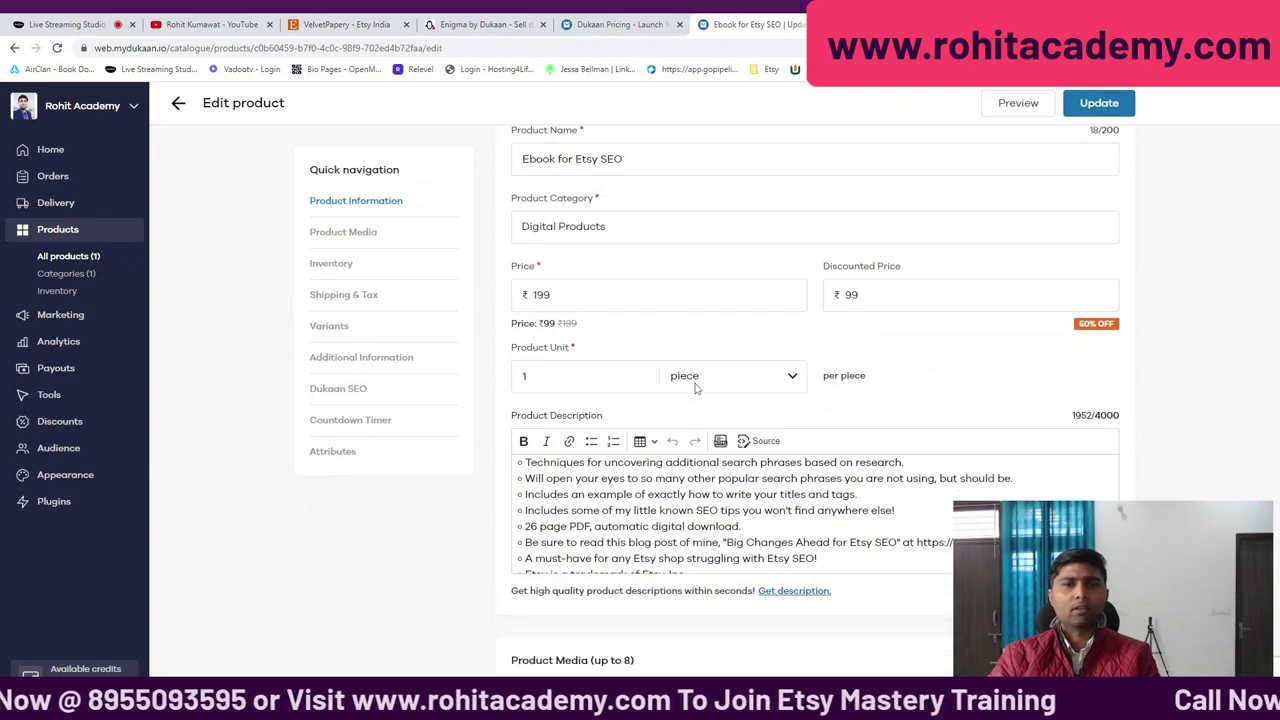
scroll(697, 388, down, 10)
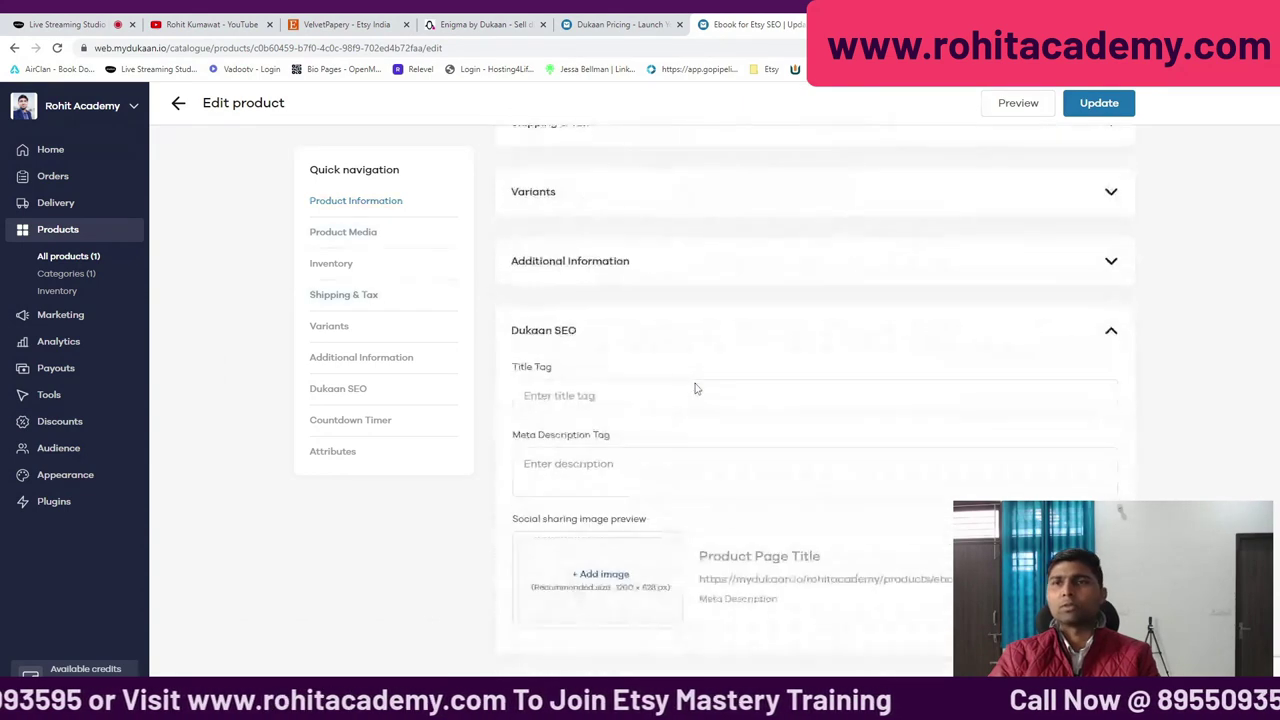